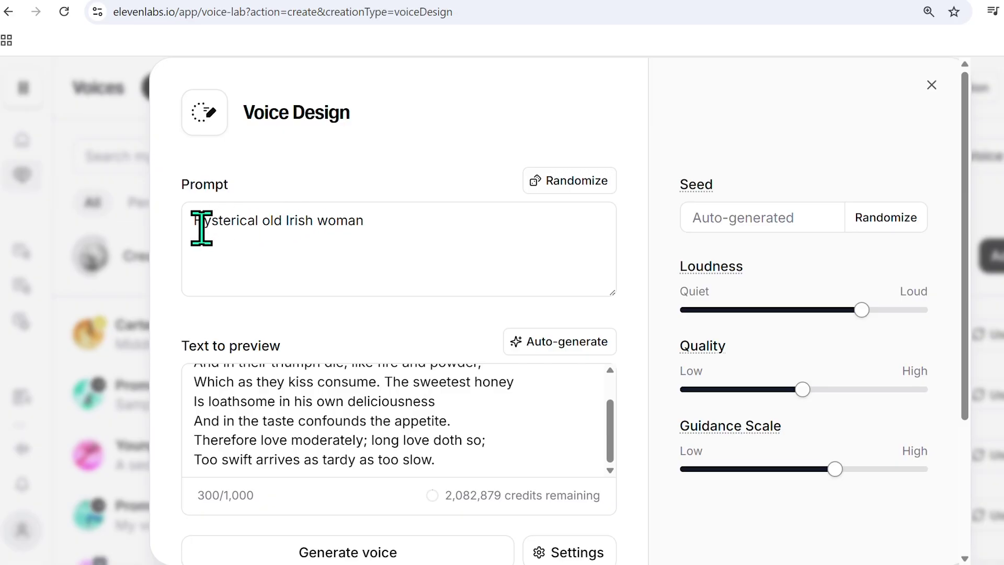
# - Select the voice description prompt and preview text, then scroll down to the designed voices
pyautogui.moveTo(192, 226); pyautogui.dragTo(388, 233)
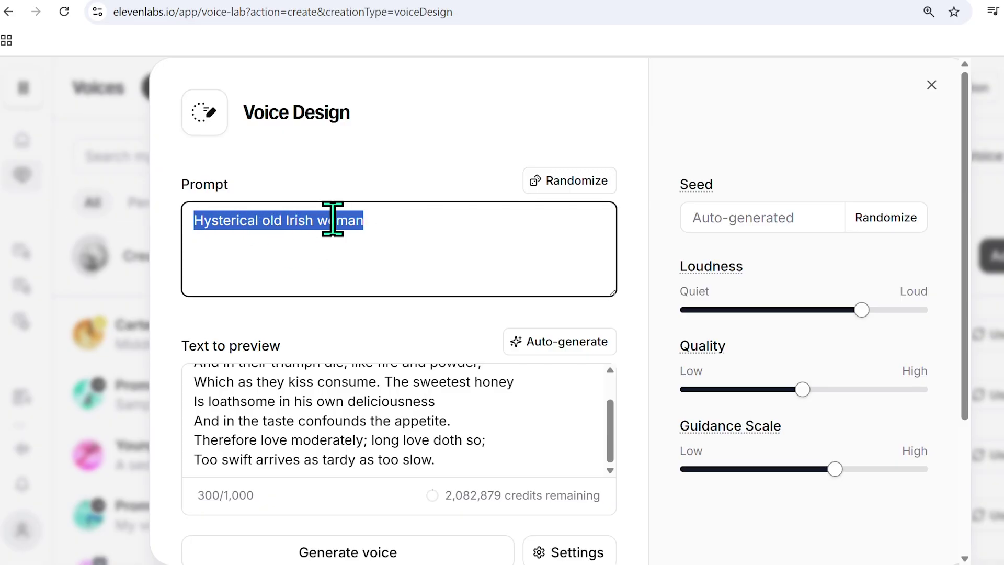
pyautogui.click(605, 441)
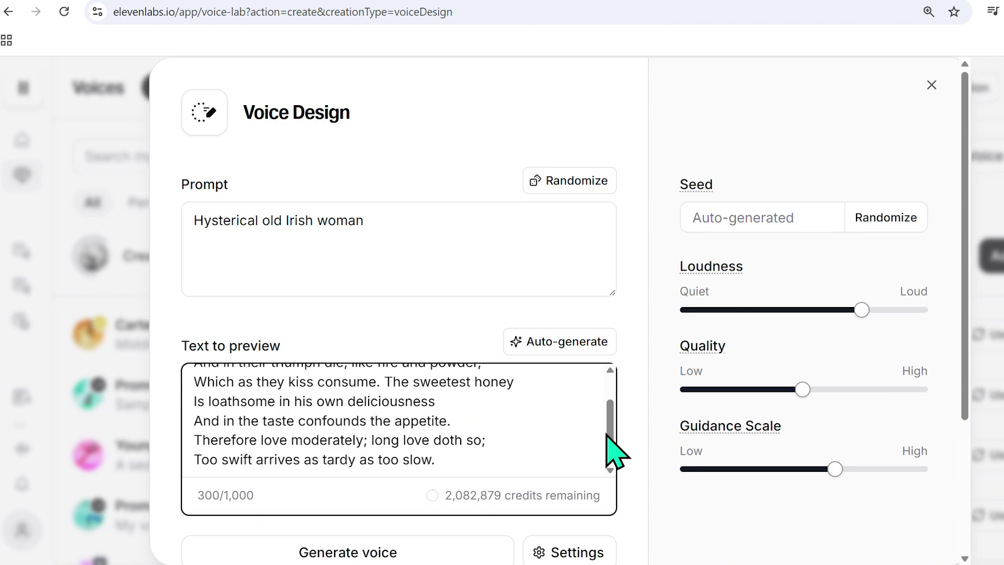
pyautogui.moveTo(614, 441); pyautogui.dragTo(612, 398)
pyautogui.scroll(-1, 615, 400)
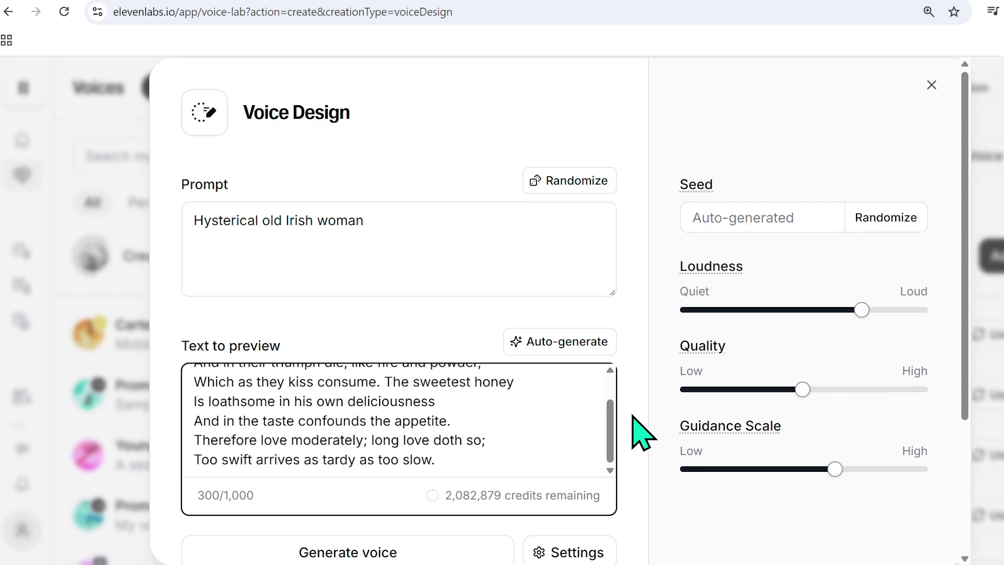
pyautogui.scroll(-2, 632, 429)
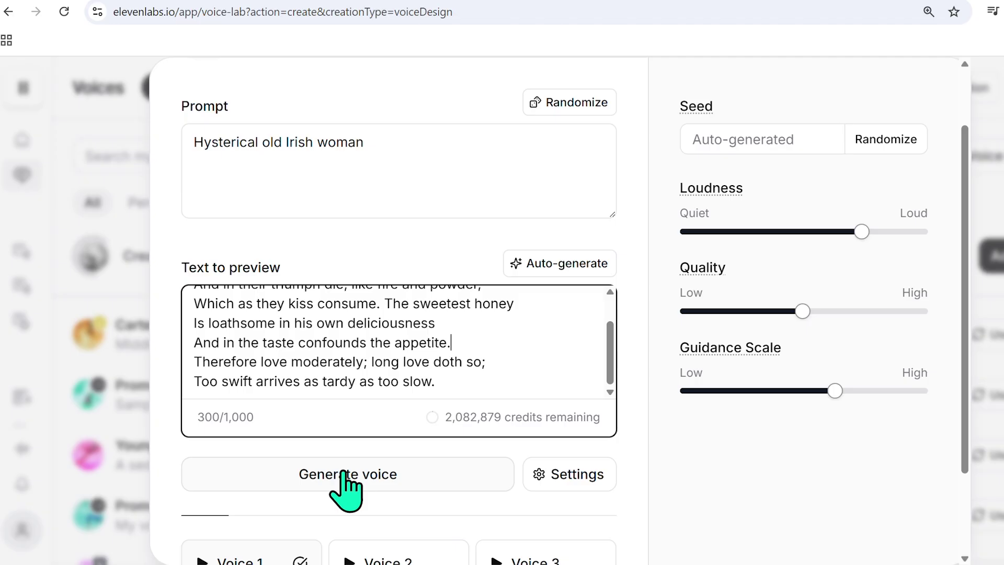
pyautogui.scroll(-2, 345, 489)
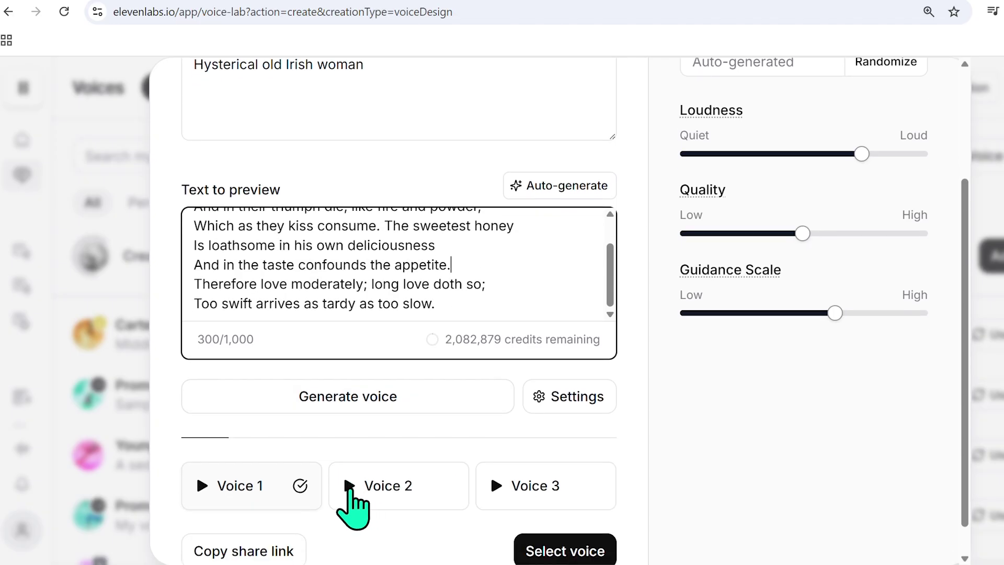
# - Audition designed Voice 2 and Voice 3, then go to Text to Speech
pyautogui.click(350, 489)
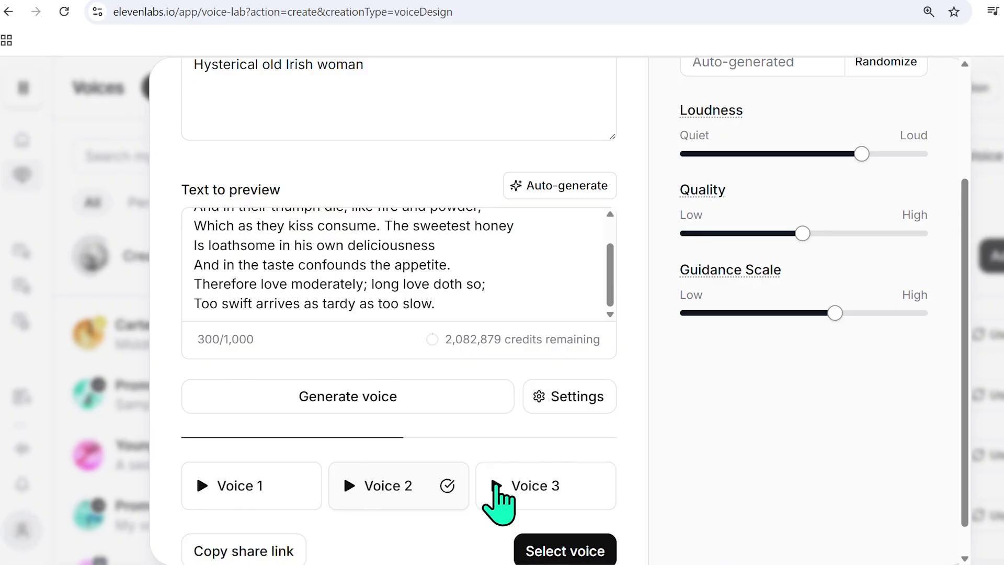
pyautogui.click(496, 485)
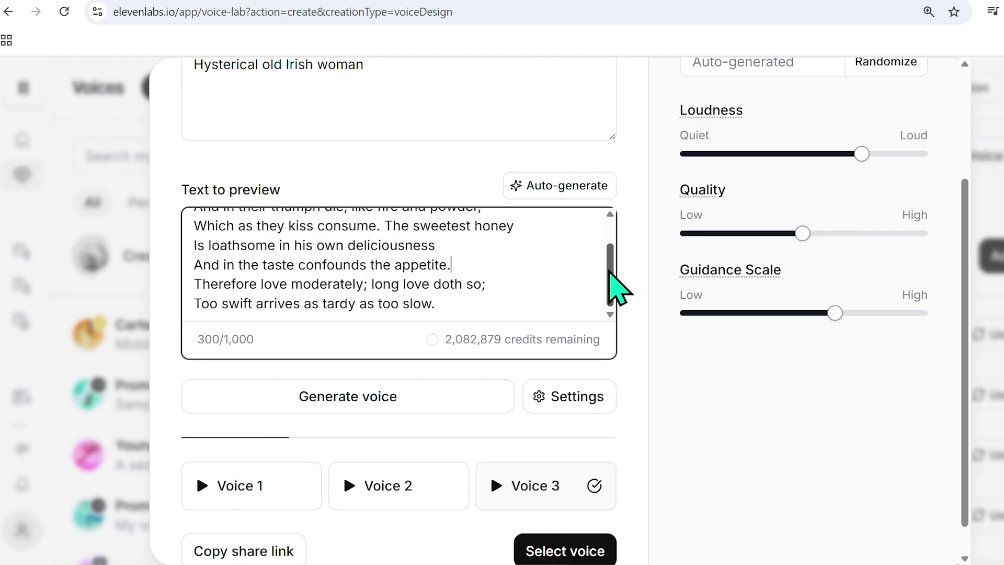
pyautogui.moveTo(609, 287); pyautogui.dragTo(616, 273)
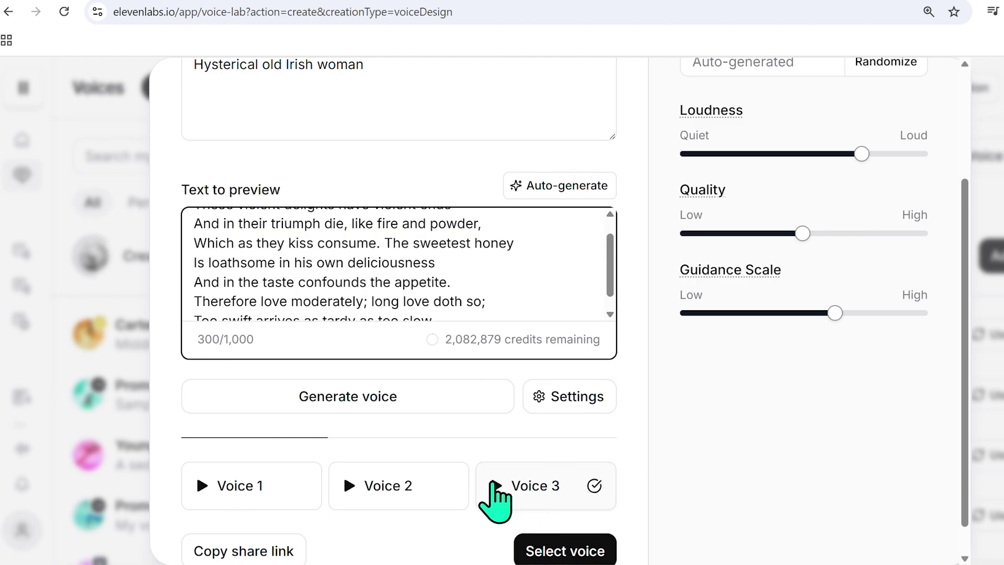
pyautogui.click(492, 482)
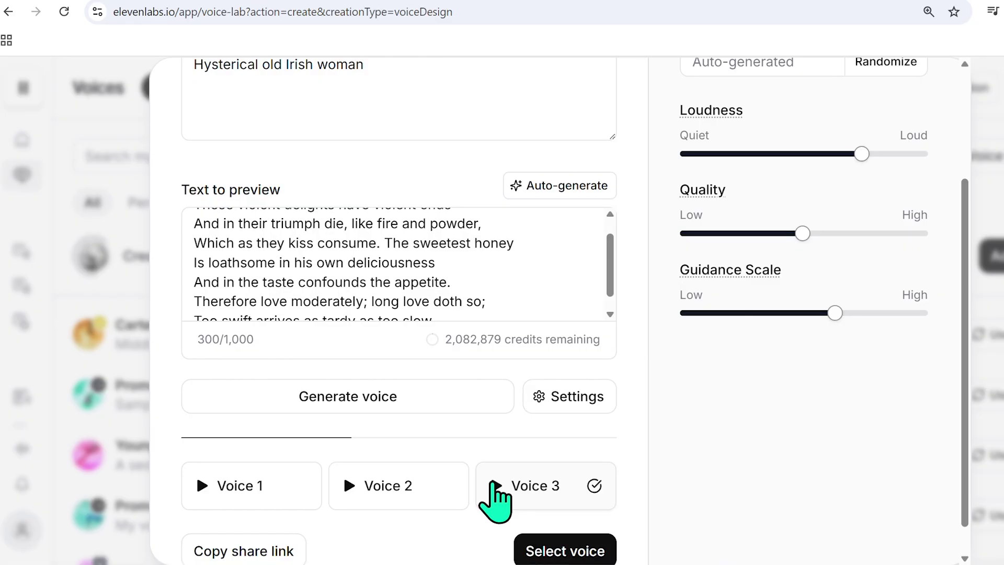
pyautogui.scroll(2, 366, 184)
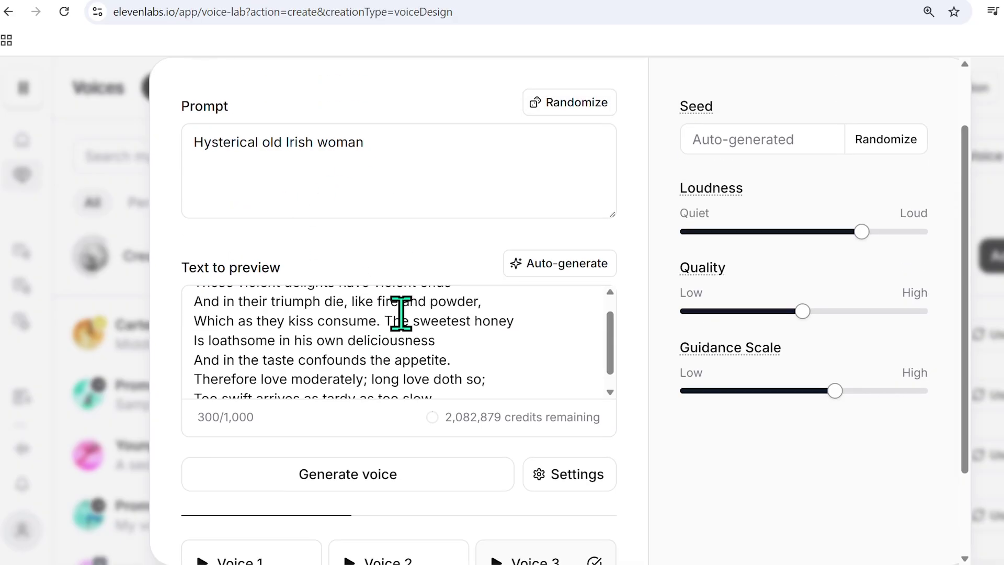
pyautogui.scroll(-3, 330, 441)
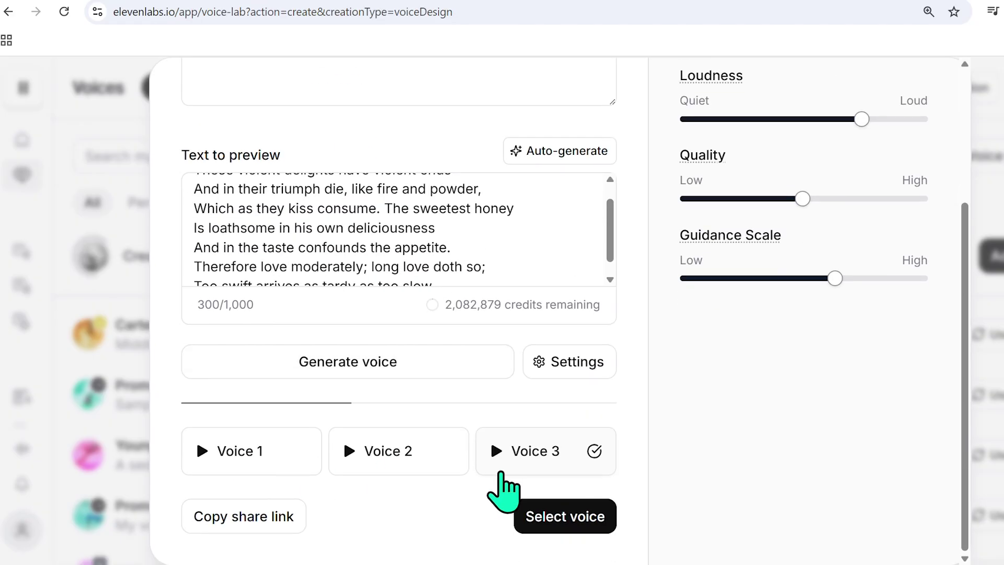
pyautogui.scroll(4, 601, 433)
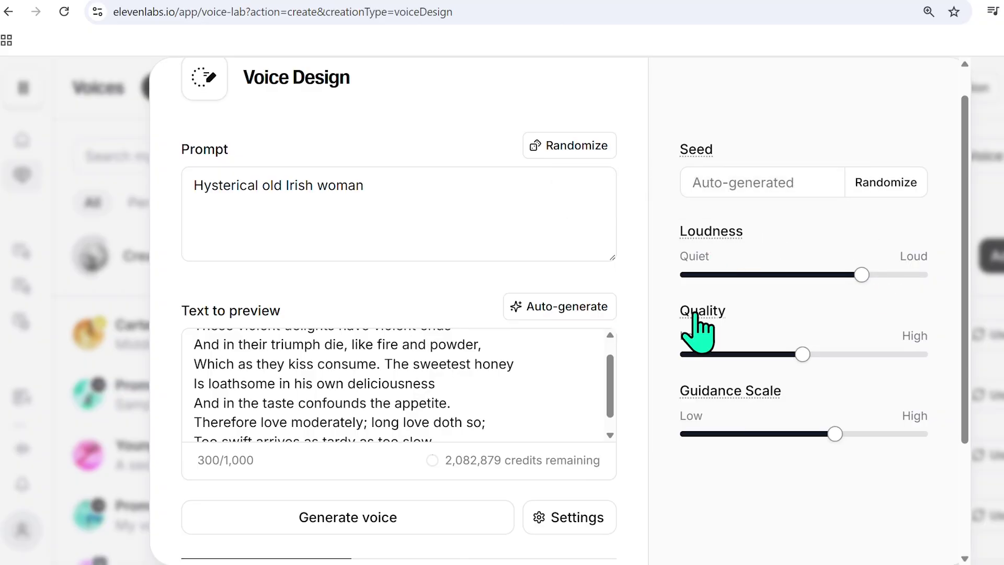
pyautogui.moveTo(714, 393)
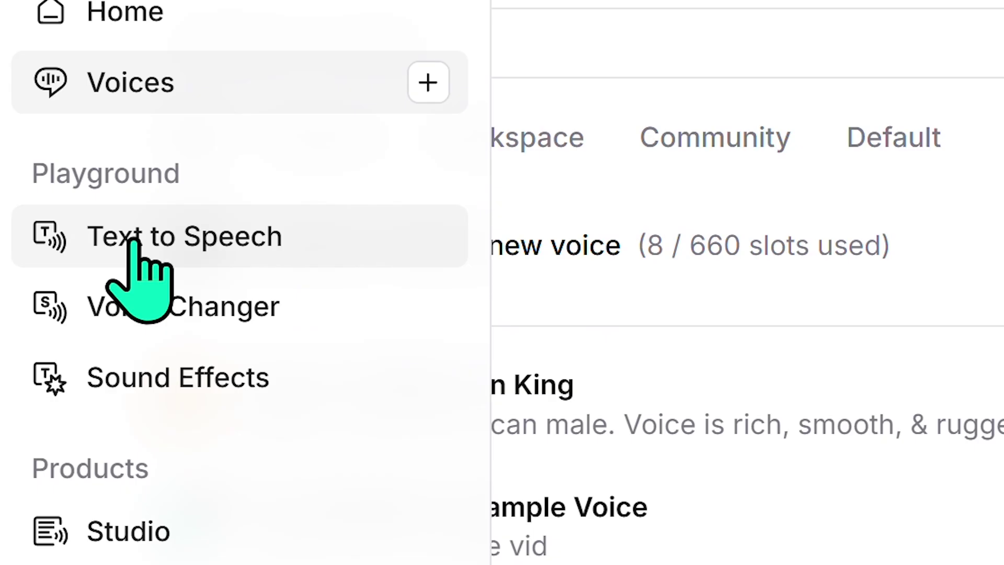
pyautogui.click(133, 242)
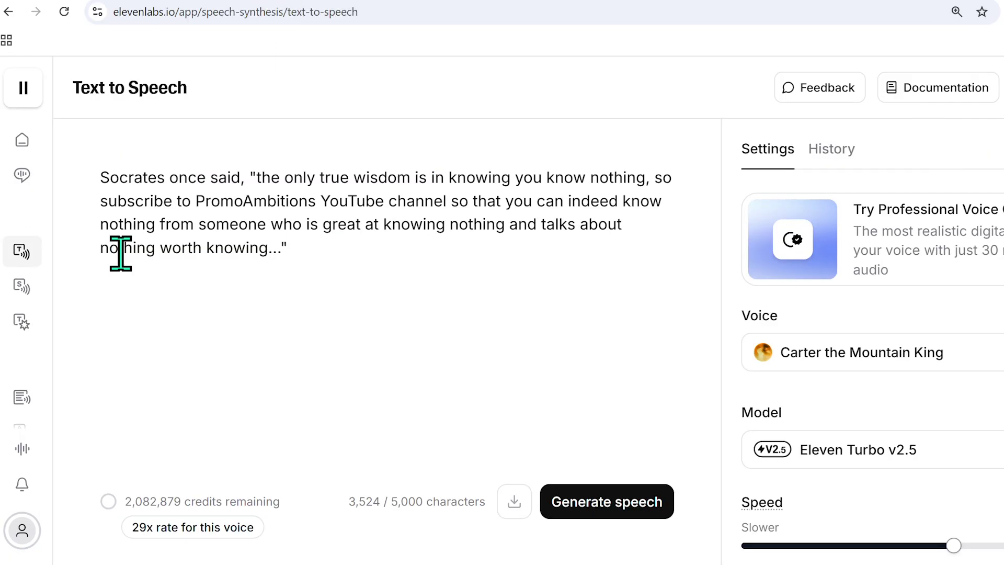
# - Choose the Carter the Mountain King voice for the Socrates quote
pyautogui.moveTo(47, 217)
pyautogui.click(878, 352)
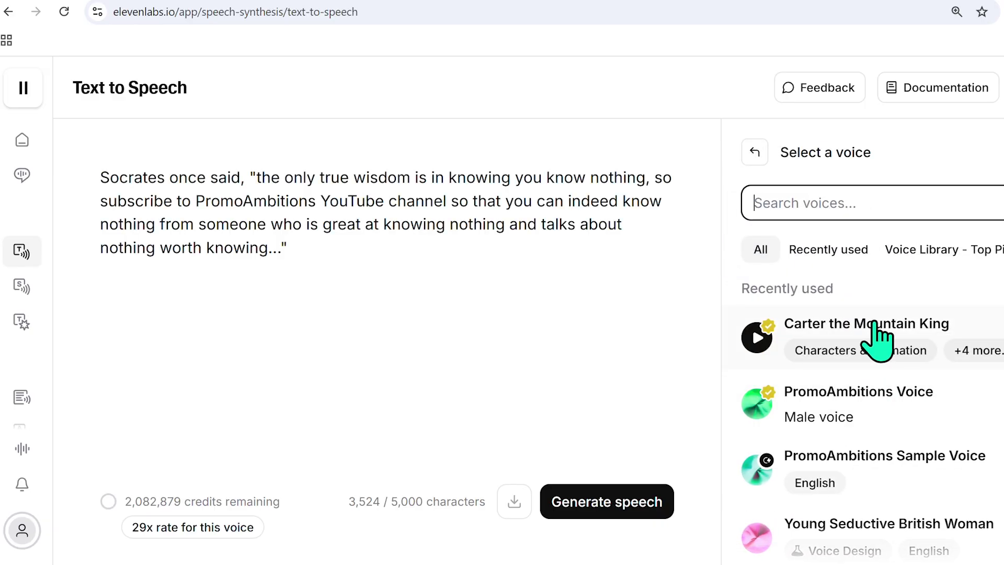
pyautogui.click(878, 338)
# - Slow the speed slightly, set stability to about 35%, and generate the Socrates quote
pyautogui.scroll(-5, 878, 337)
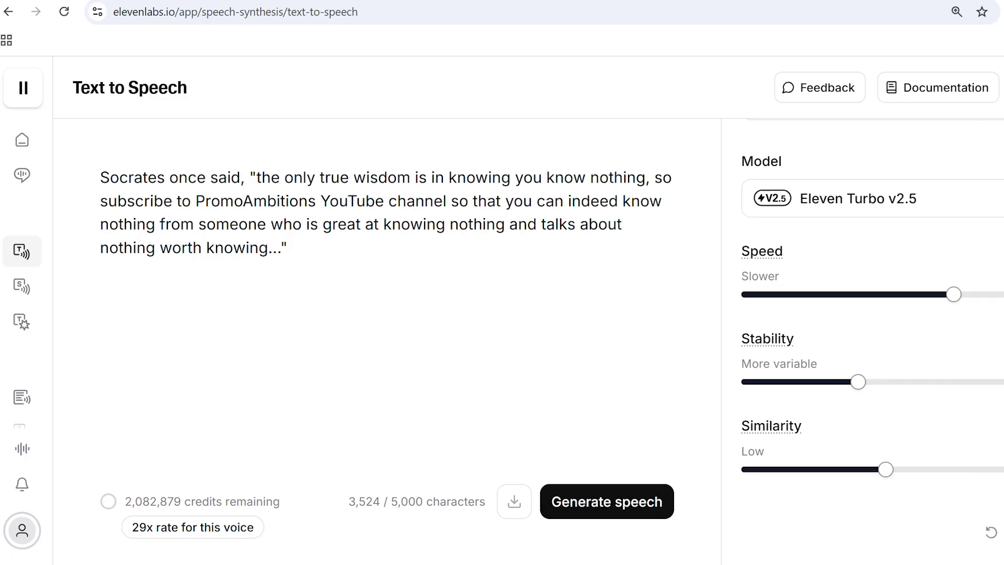
pyautogui.moveTo(767, 254)
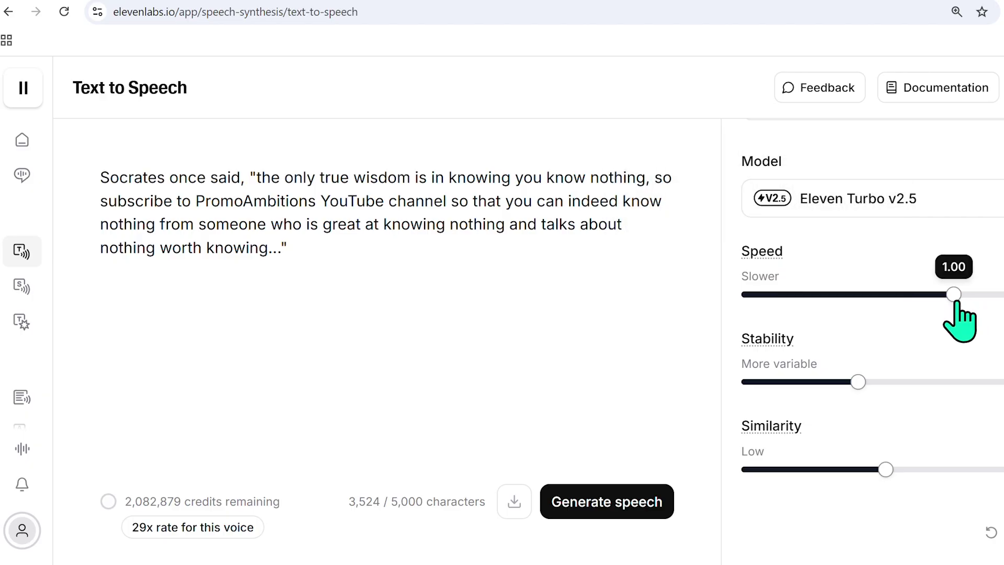
pyautogui.moveTo(954, 298); pyautogui.dragTo(926, 295)
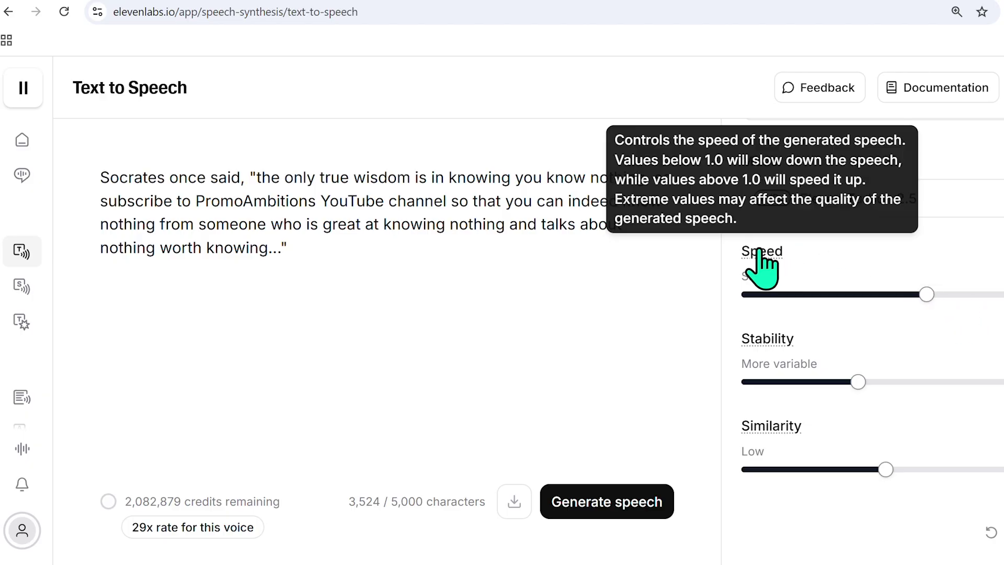
pyautogui.moveTo(775, 347)
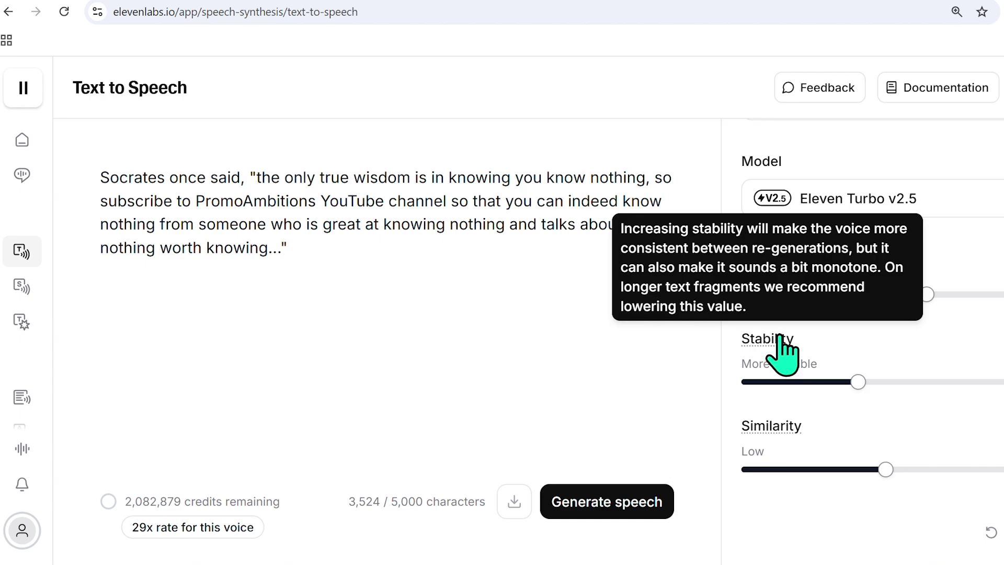
pyautogui.moveTo(858, 386)
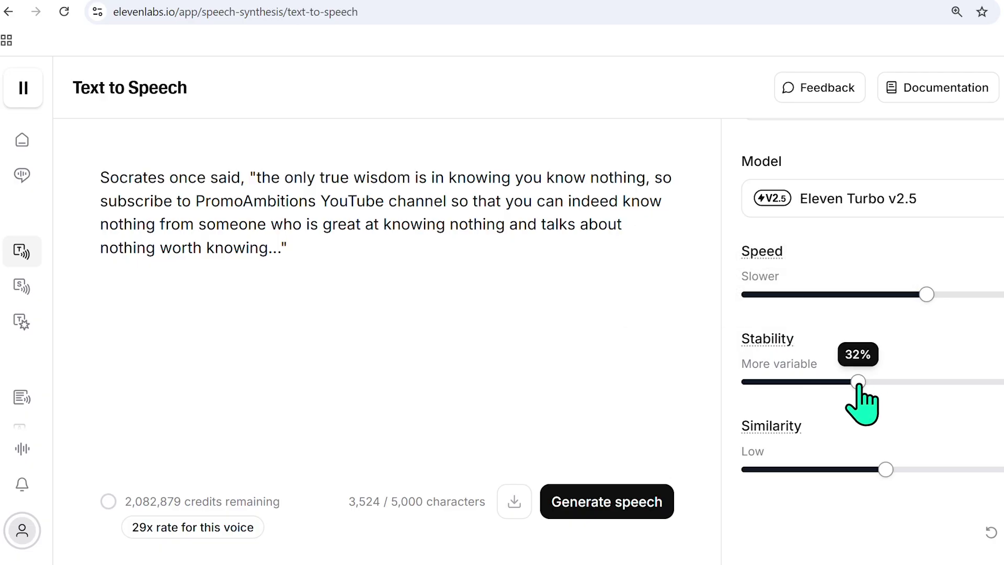
pyautogui.moveTo(858, 386)
pyautogui.mouseDown()
pyautogui.moveTo(871, 388)
pyautogui.moveTo(851, 393)
pyautogui.mouseUp()
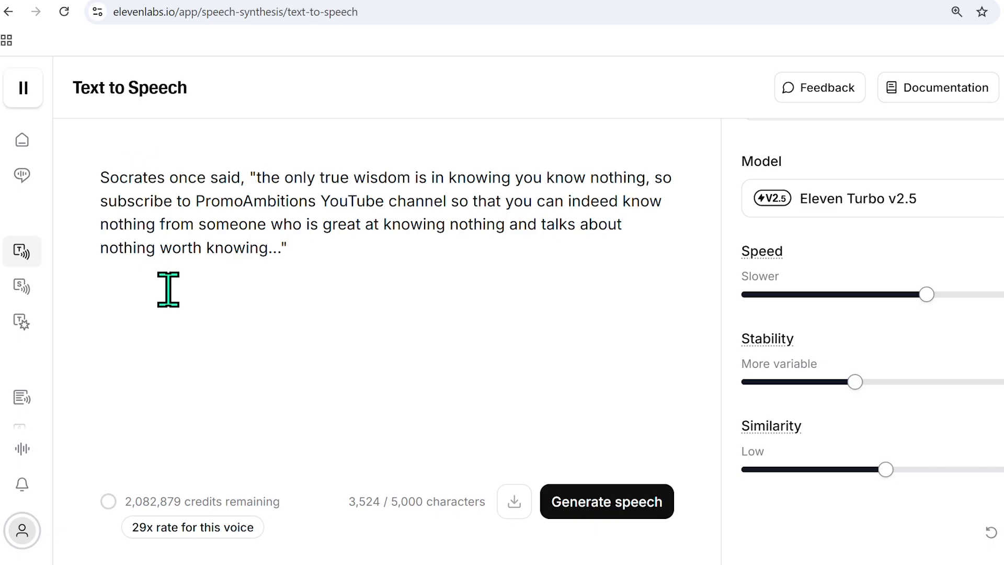
pyautogui.click(602, 515)
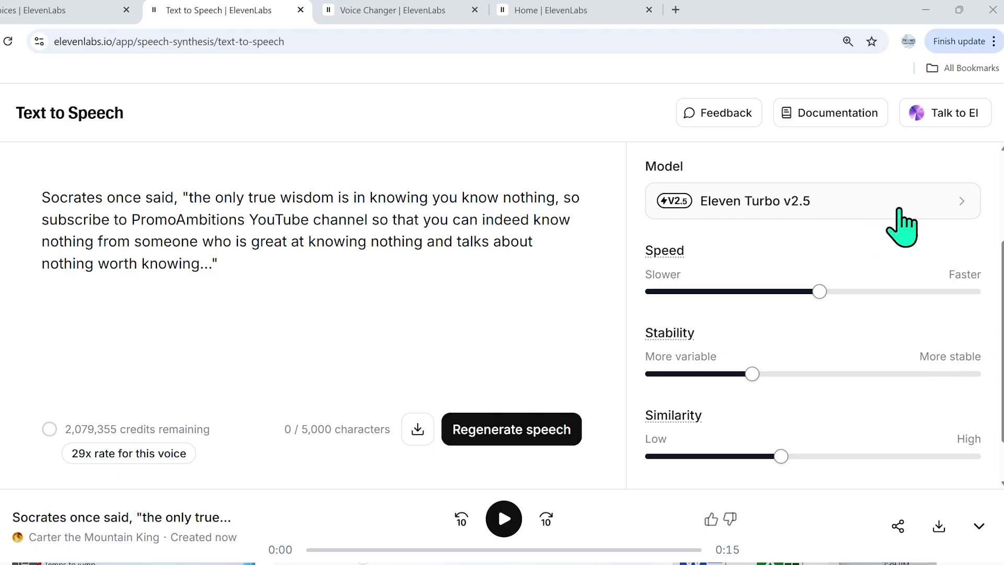
pyautogui.click(924, 210)
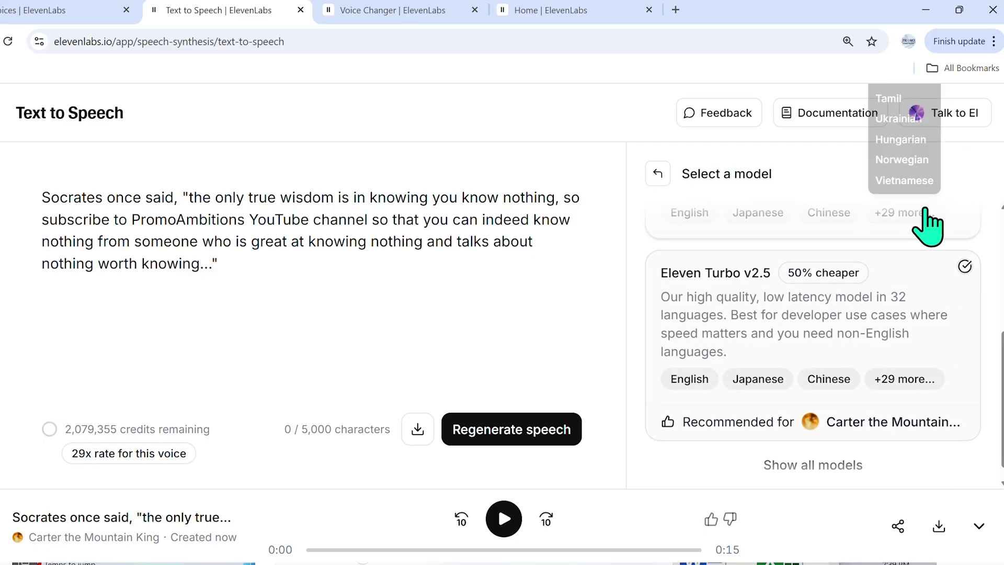
pyautogui.click(813, 449)
pyautogui.scroll(-8, 814, 295)
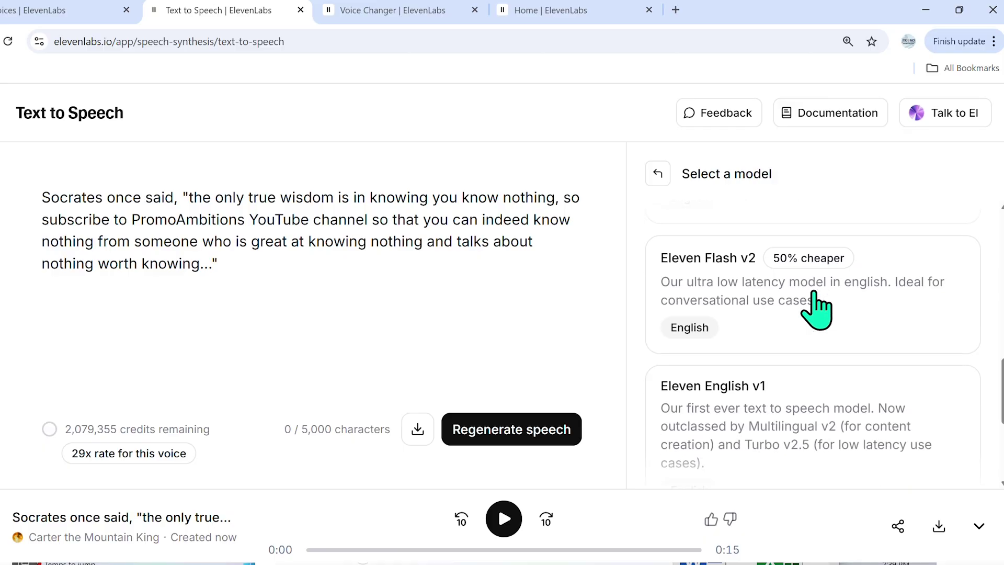
pyautogui.scroll(-4, 818, 309)
pyautogui.scroll(7, 874, 403)
pyautogui.scroll(4, 874, 403)
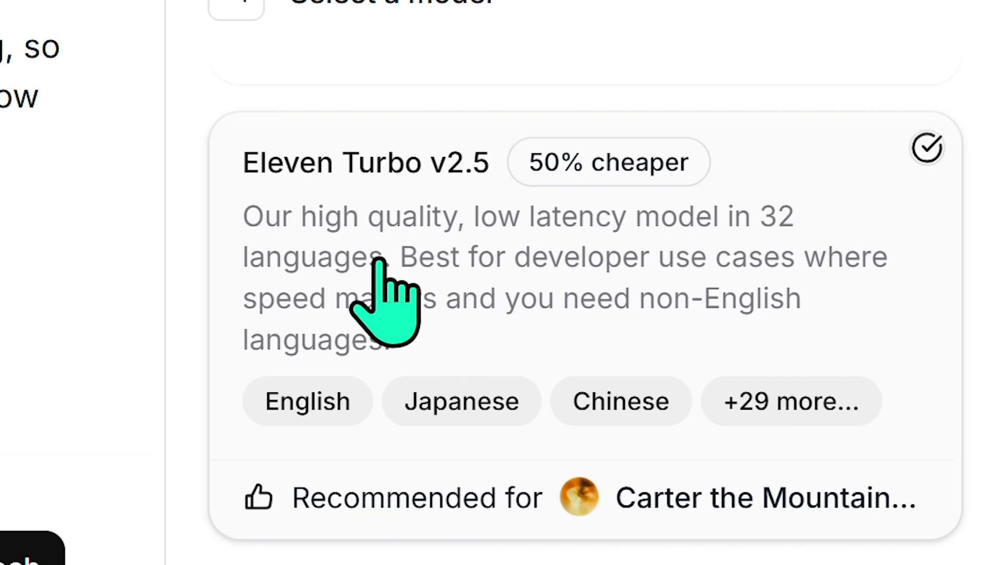
pyautogui.click(377, 262)
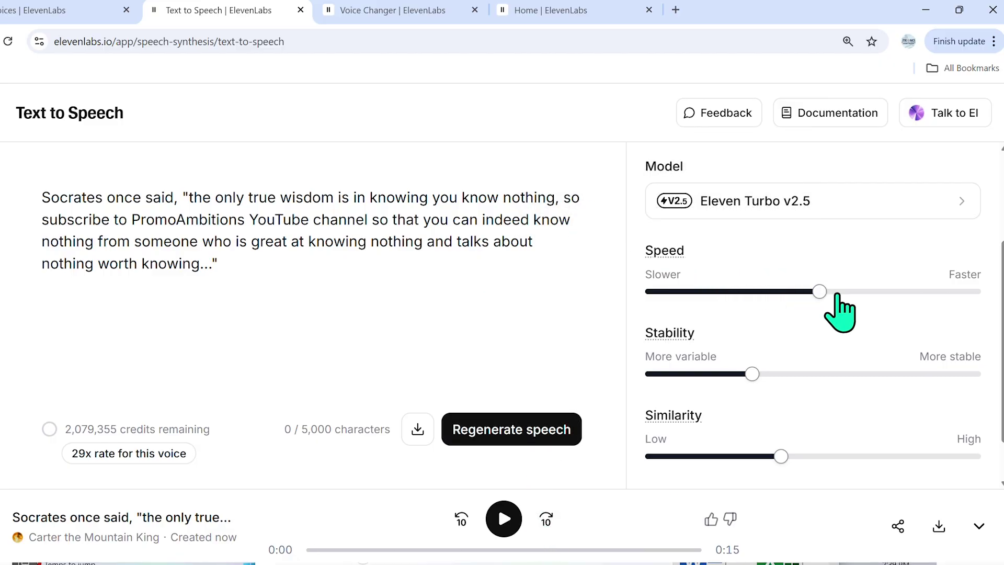
# - Raise speed to 1.03 and try similarity at 64% before setting it to 41%
pyautogui.moveTo(820, 290)
pyautogui.moveTo(819, 290); pyautogui.dragTo(864, 291)
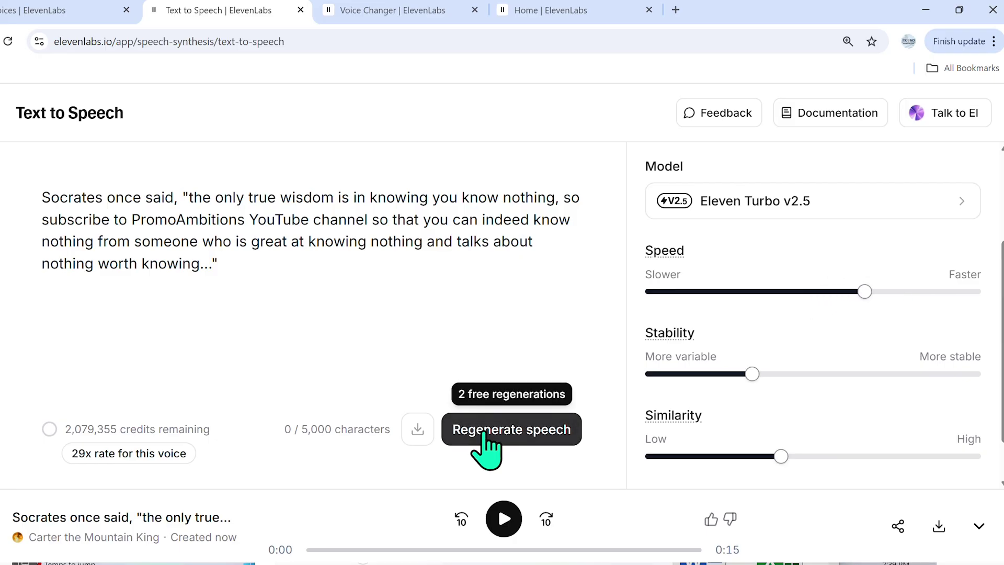
pyautogui.moveTo(680, 336)
pyautogui.moveTo(672, 426)
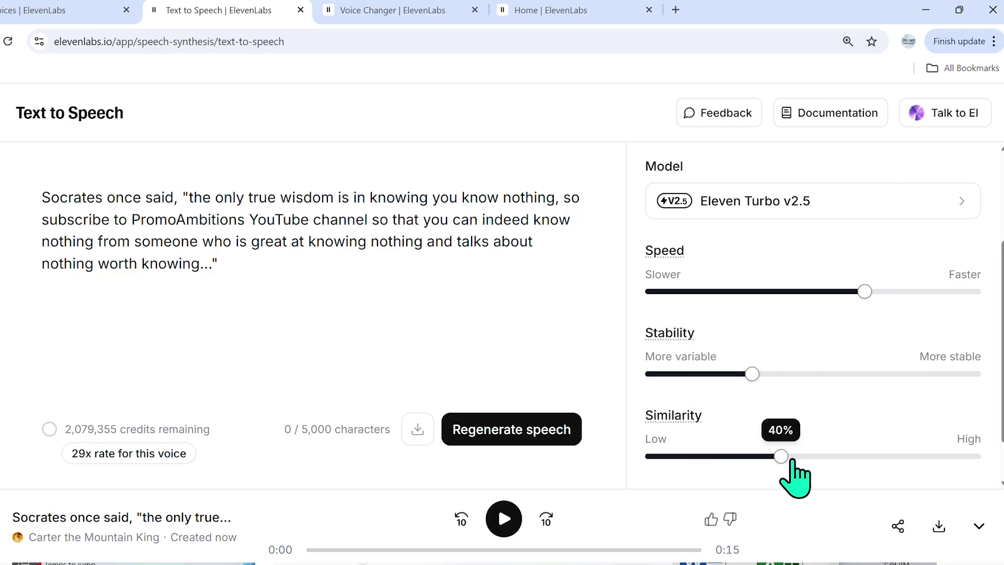
pyautogui.moveTo(781, 456); pyautogui.dragTo(858, 456)
pyautogui.moveTo(670, 418)
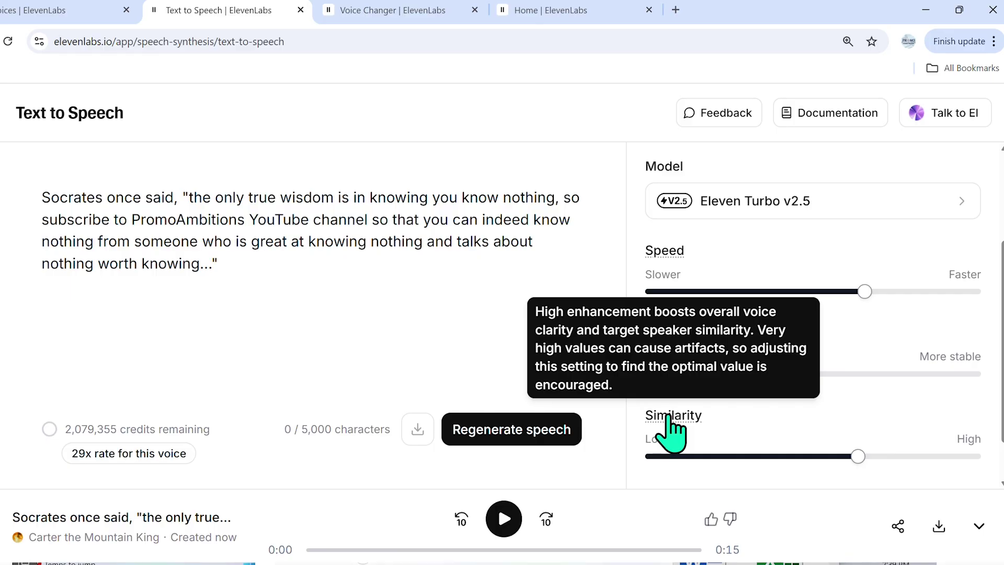
pyautogui.click(784, 457)
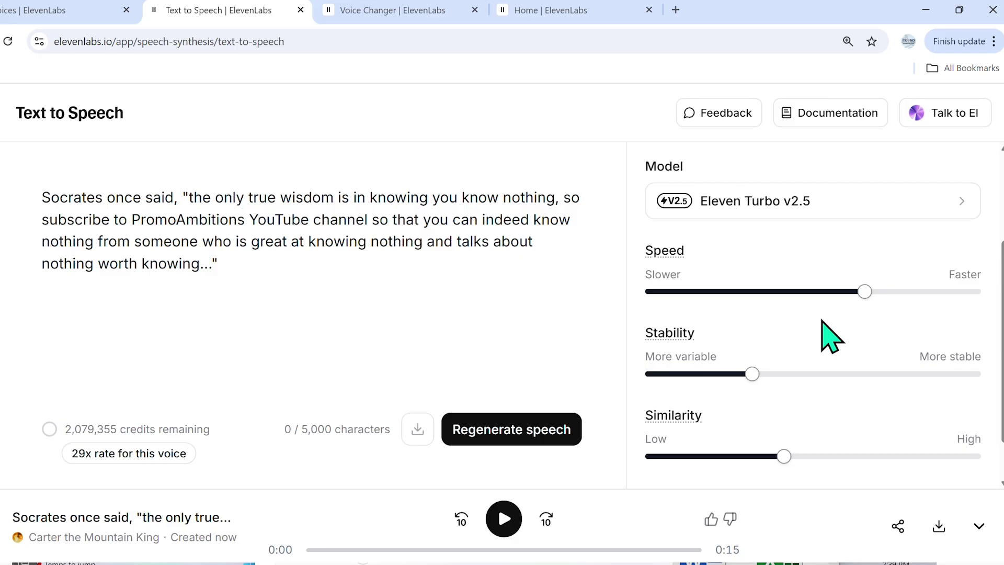
# - Reset the voice settings to defaults, then set Similarity to 29% and Stability to 44%
pyautogui.scroll(-1, 887, 385)
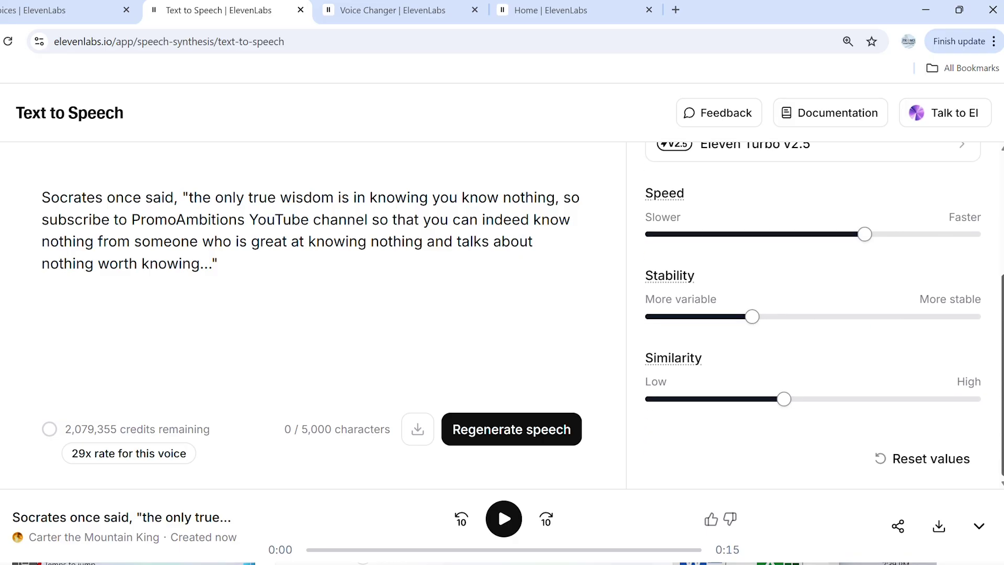
pyautogui.click(908, 477)
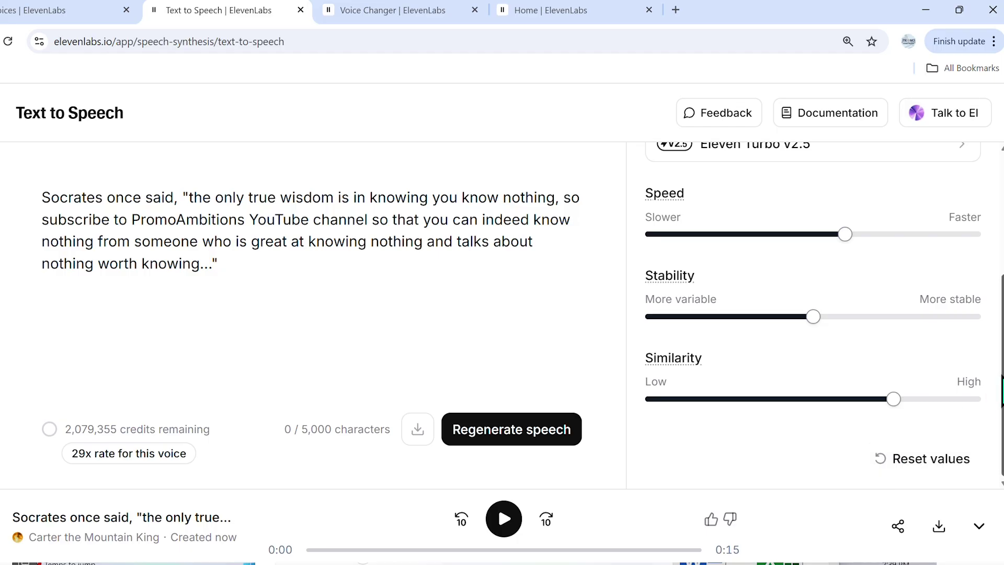
pyautogui.scroll(1, 813, 314)
pyautogui.scroll(-1, 813, 313)
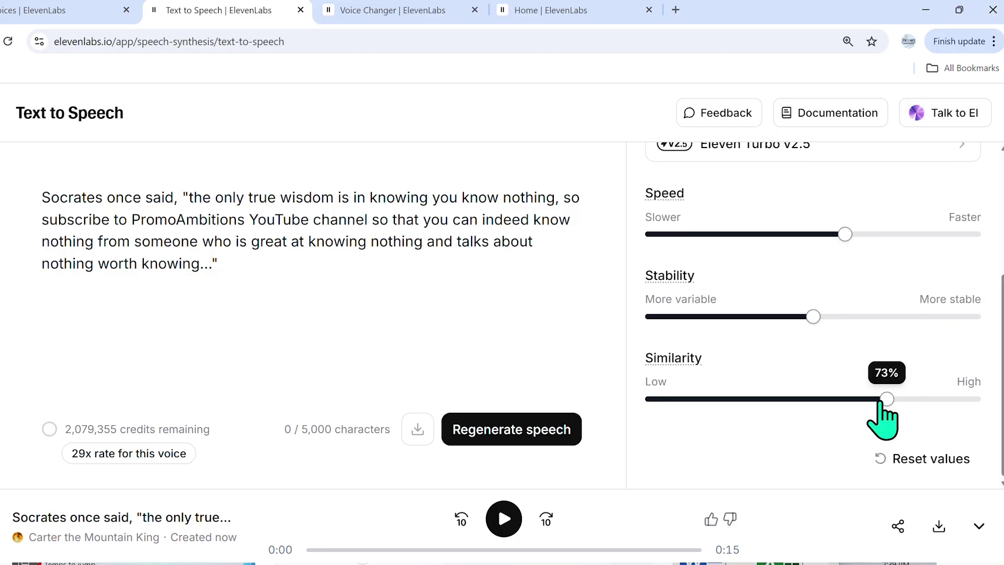
pyautogui.moveTo(893, 399); pyautogui.dragTo(746, 399)
pyautogui.moveTo(813, 316); pyautogui.dragTo(794, 316)
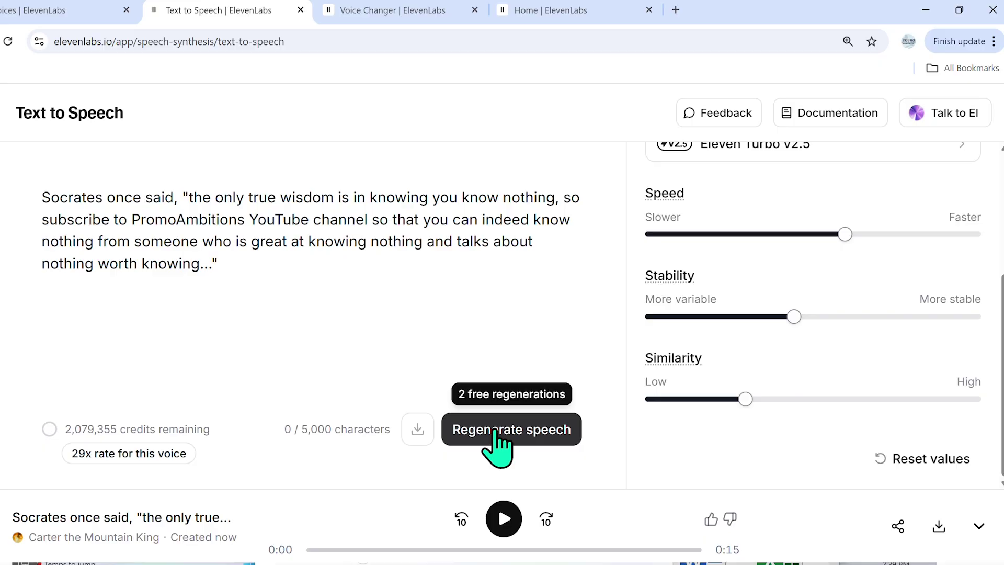
pyautogui.moveTo(85, 456)
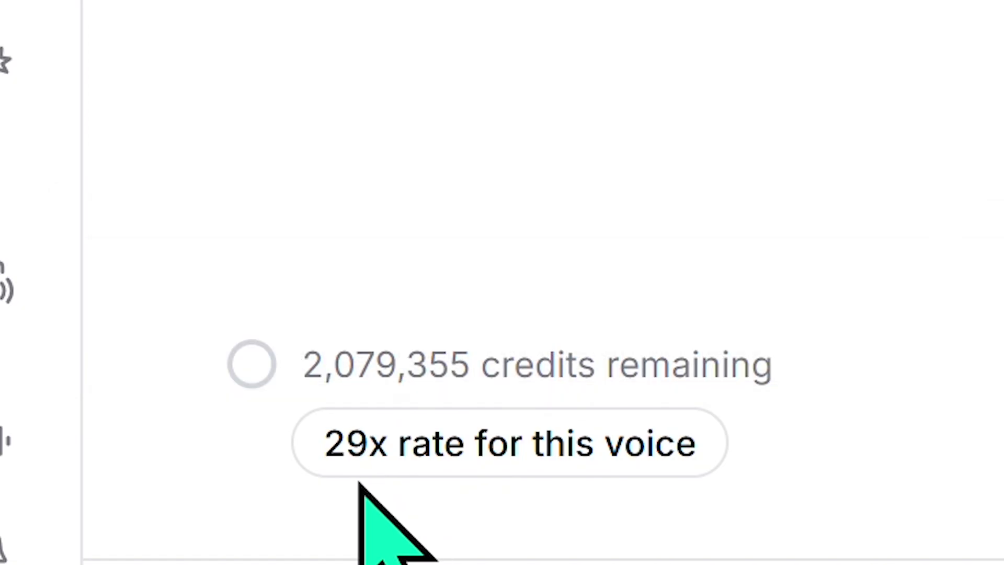
pyautogui.moveTo(365, 448)
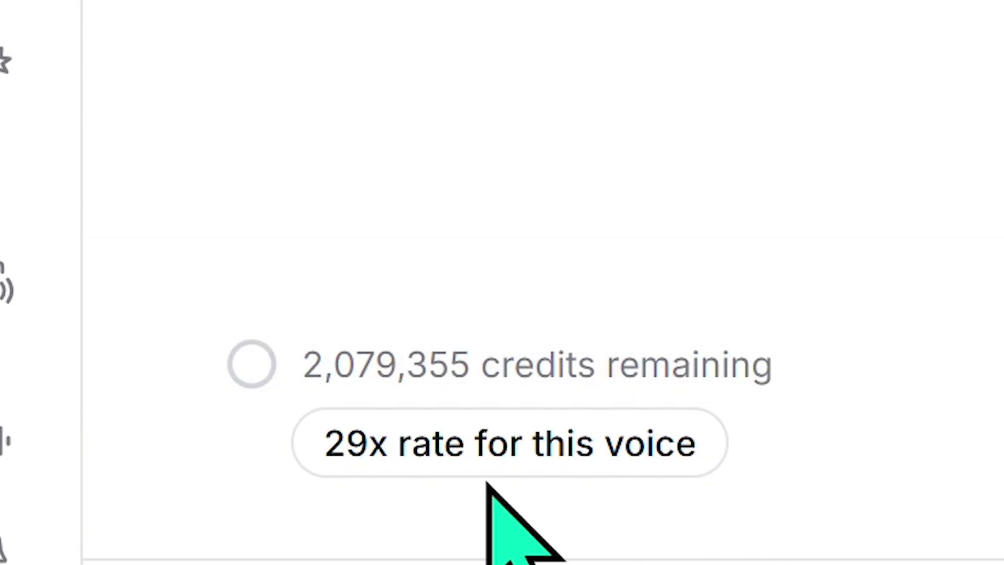
pyautogui.moveTo(490, 442)
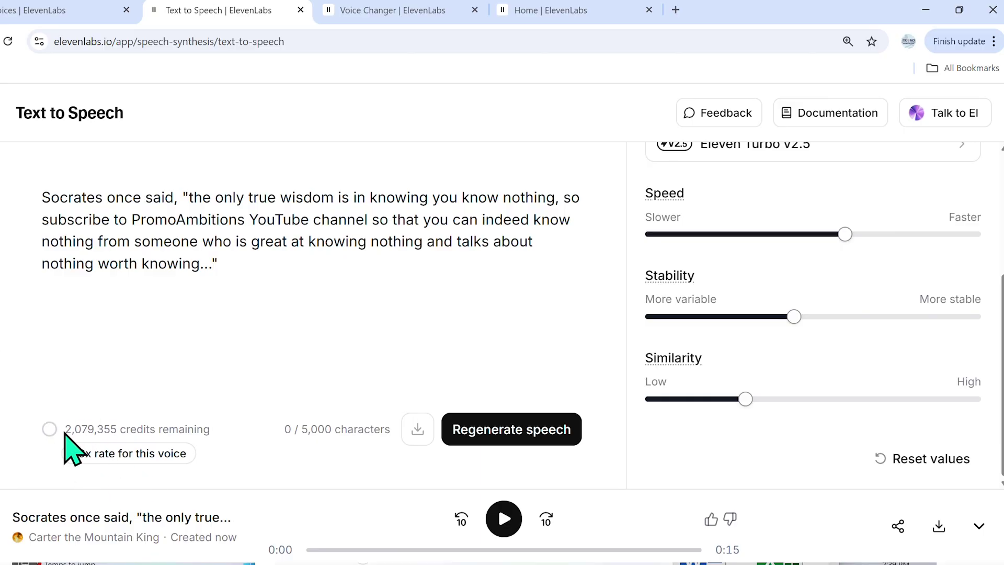
# - Select the 2,079,355 remaining-credits number in the sidebar
pyautogui.moveTo(66, 428); pyautogui.dragTo(120, 429)
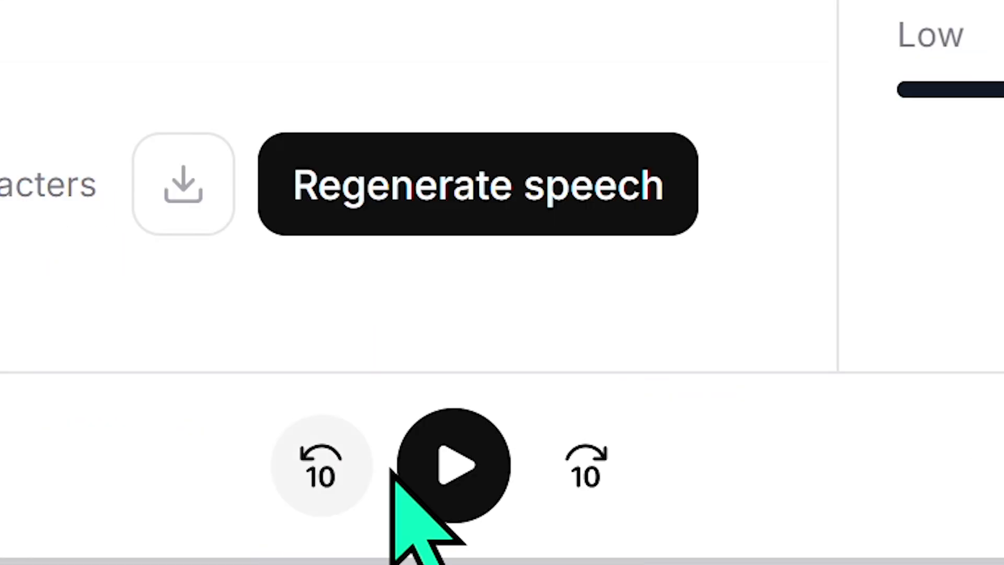
# - Play Carter the Mountain King's 15-second Socrates quote clip, then hide the audio player
pyautogui.click(608, 472)
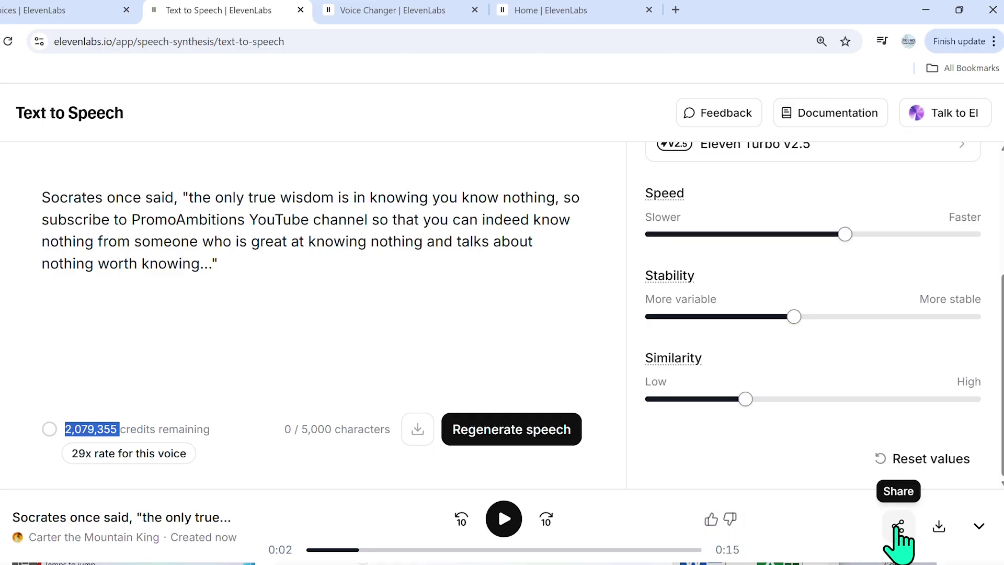
pyautogui.click(977, 526)
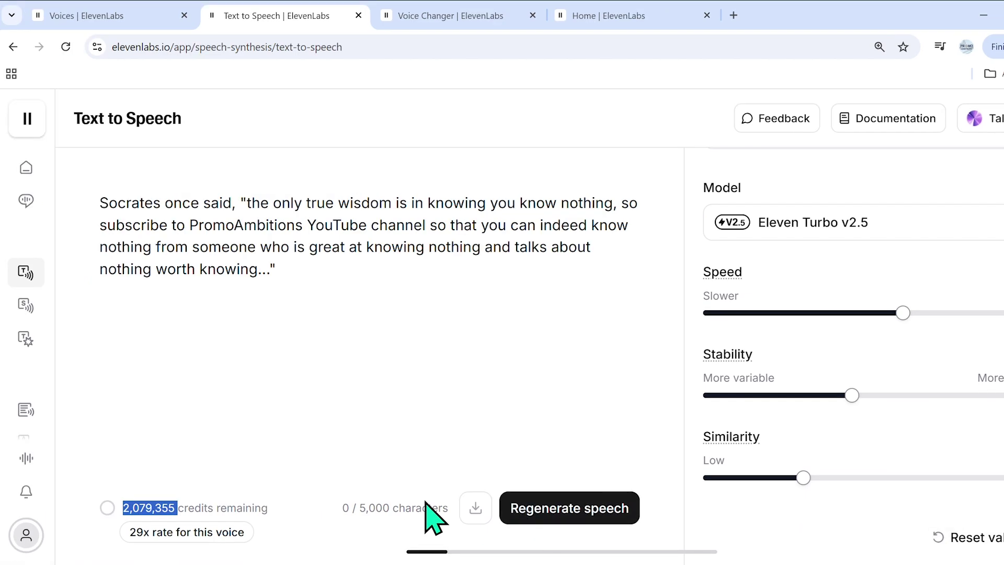
pyautogui.moveTo(41, 279)
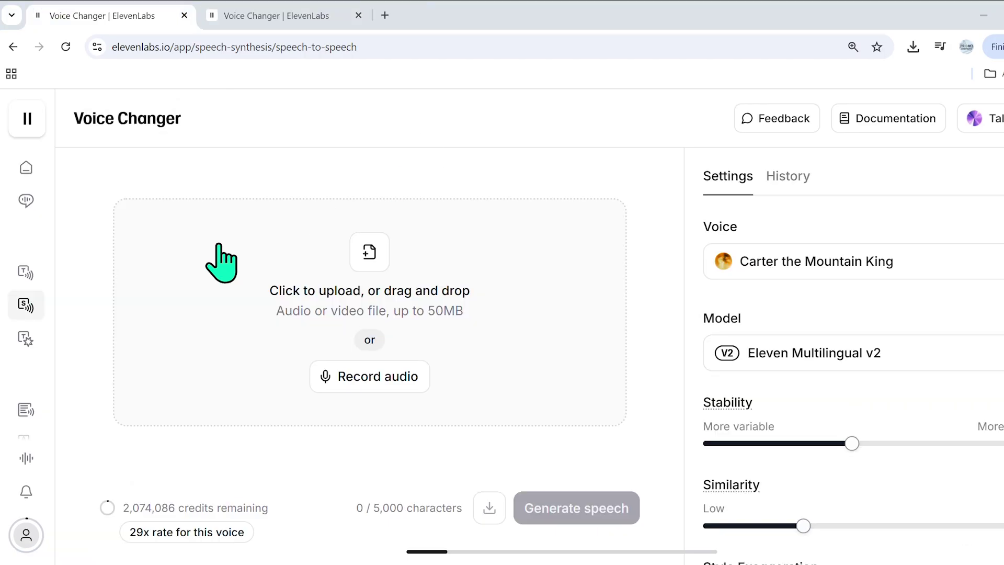
# - Go from Text to Speech to Voice Changer, then to Sound Effects
pyautogui.moveTo(52, 324)
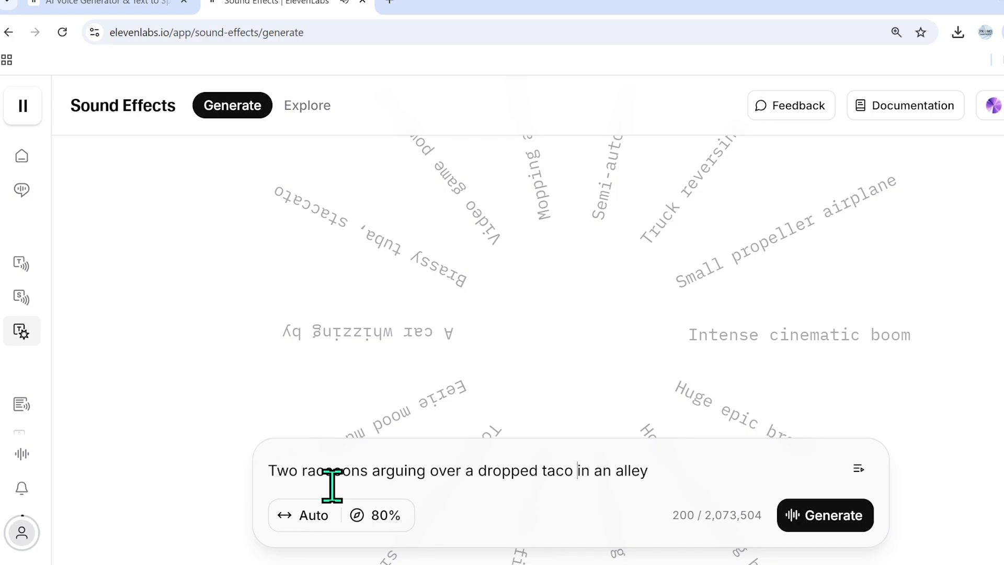
pyautogui.click(296, 517)
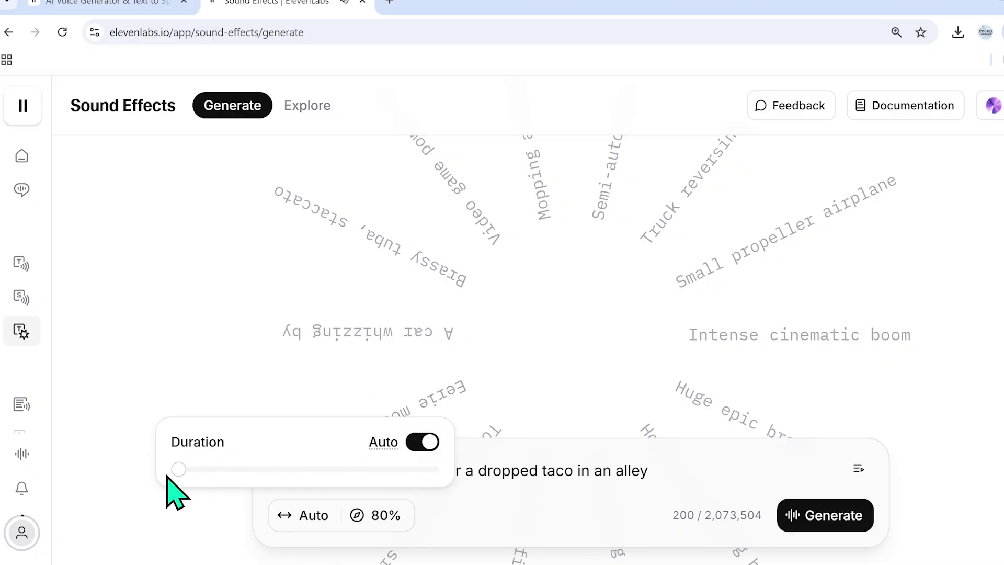
pyautogui.moveTo(179, 471)
pyautogui.moveTo(391, 523)
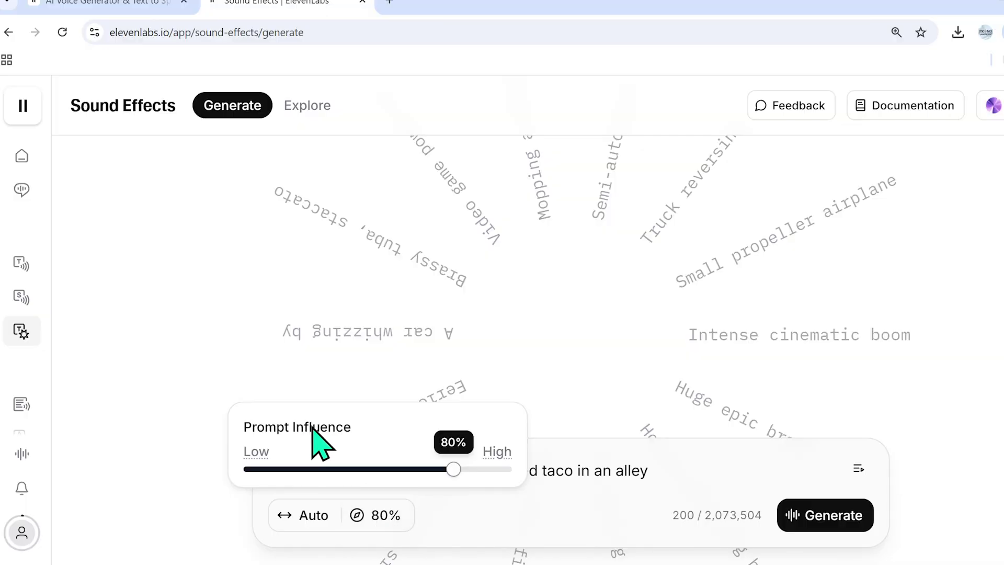
pyautogui.moveTo(501, 453)
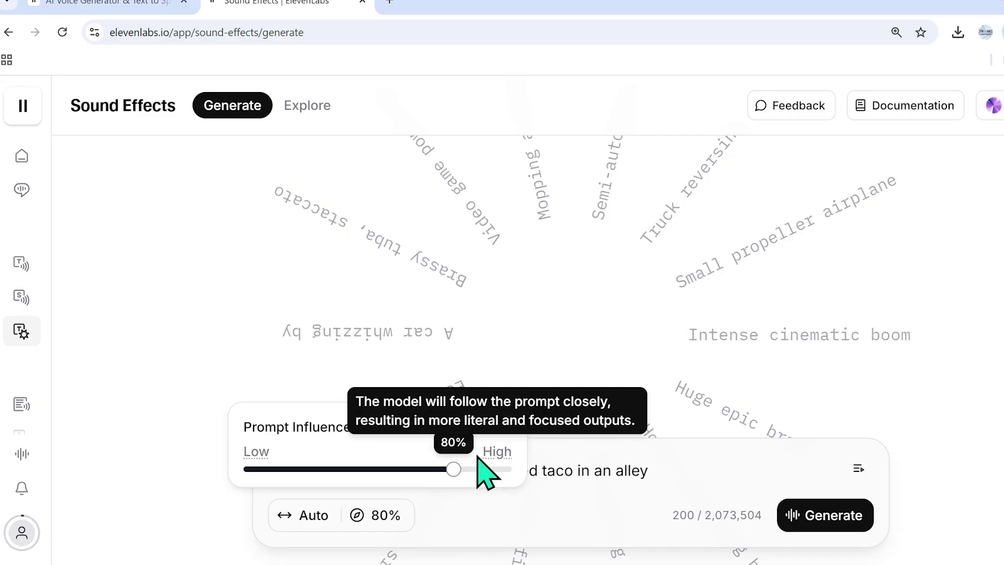
pyautogui.moveTo(257, 452)
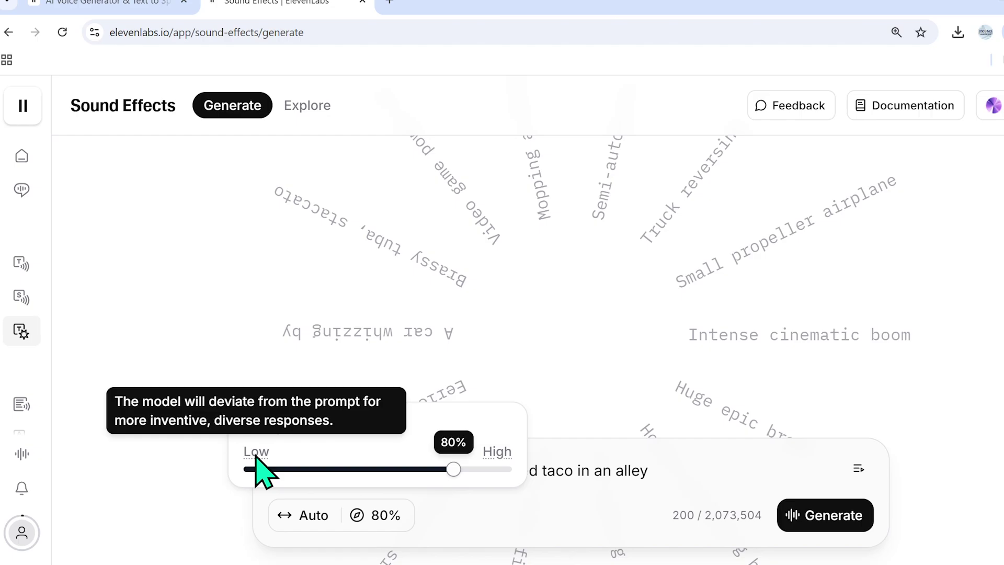
pyautogui.click(674, 469)
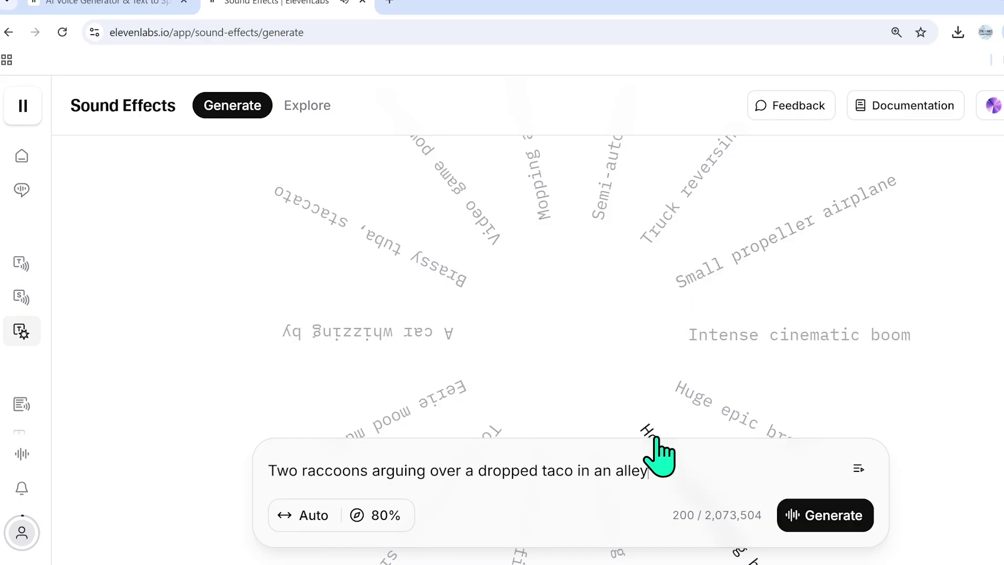
pyautogui.moveTo(270, 470); pyautogui.dragTo(692, 462)
pyautogui.click(501, 473)
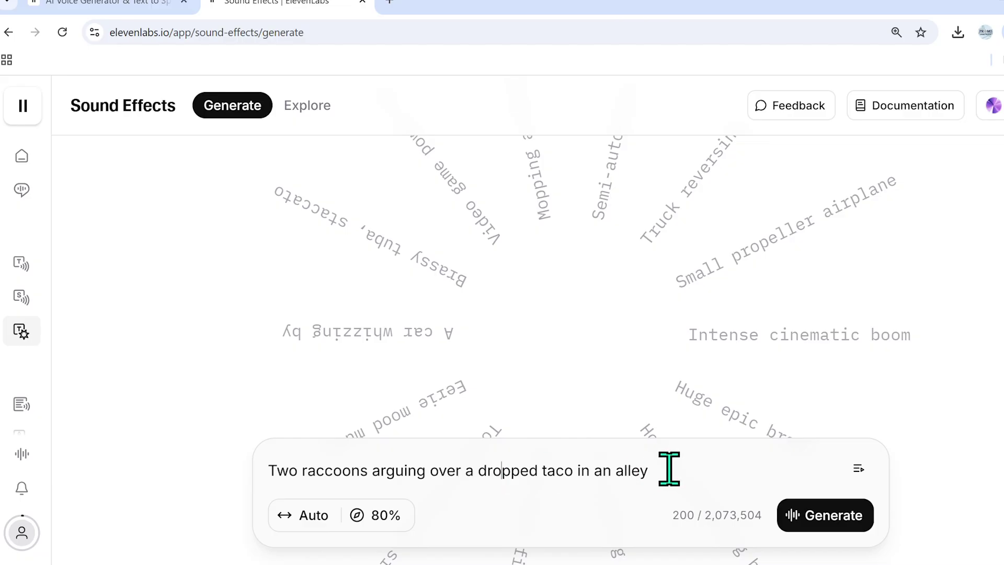
pyautogui.click(830, 518)
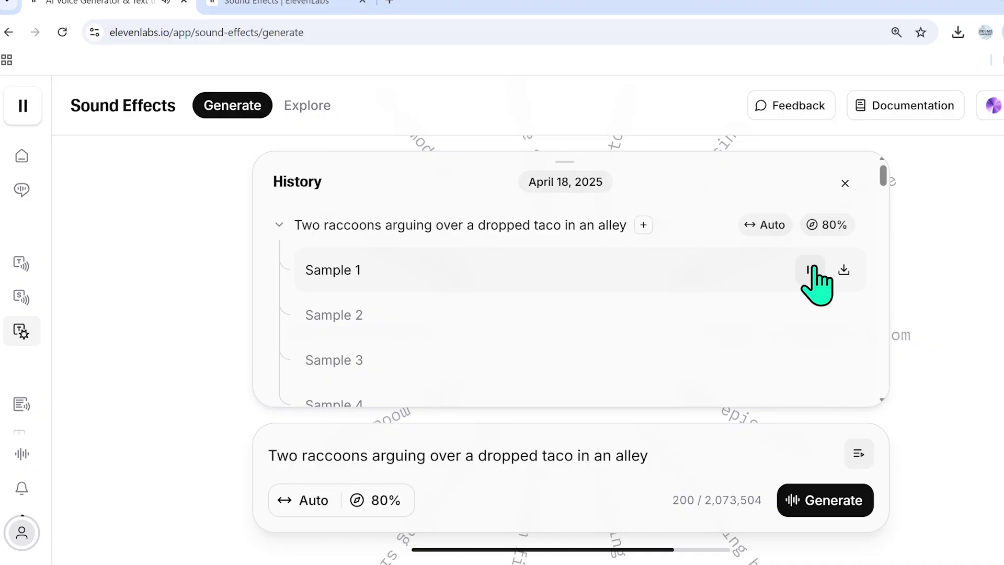
# - Play the third raccoon taco sample and close the History panel
pyautogui.click(810, 359)
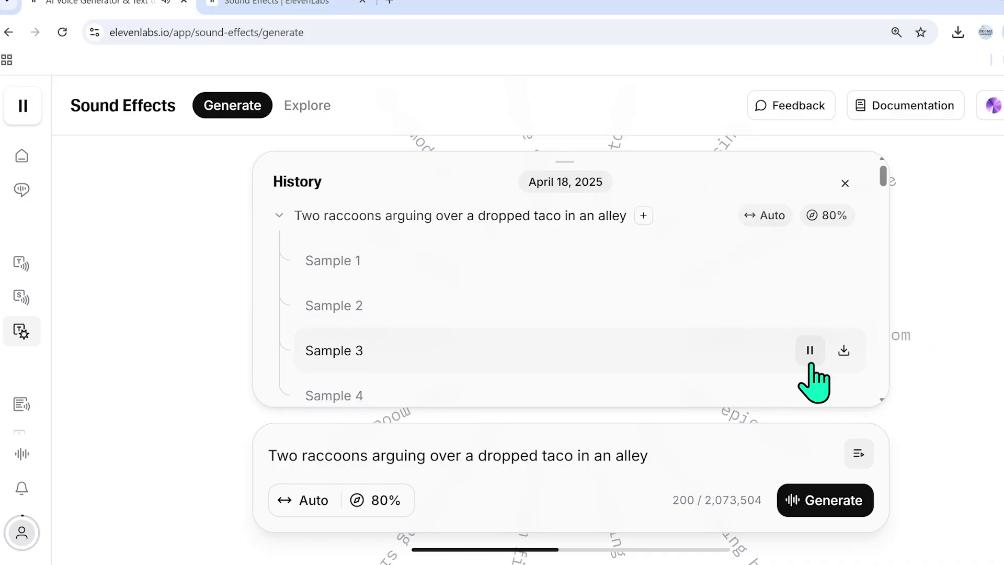
pyautogui.scroll(-1, 813, 372)
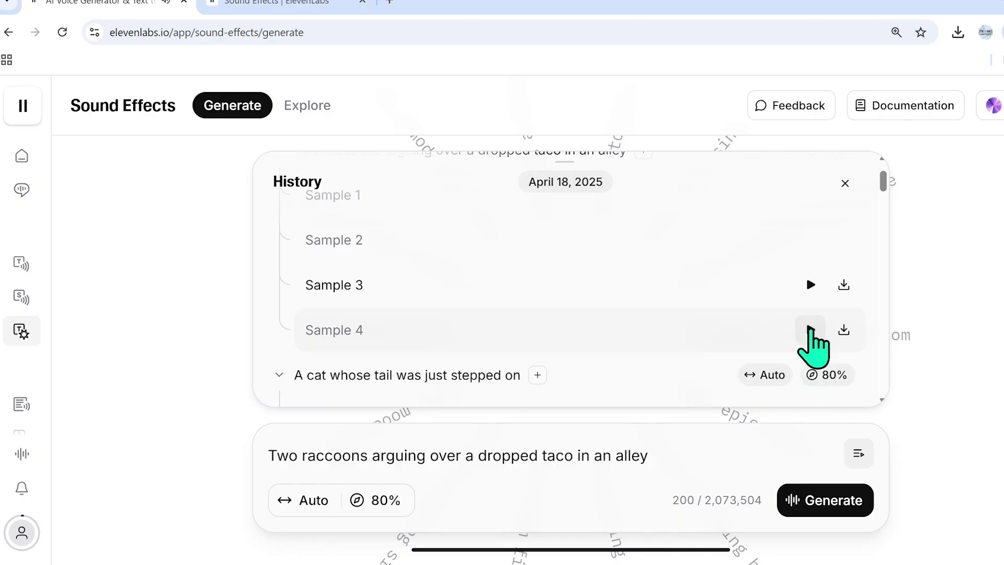
pyautogui.press('Escape')
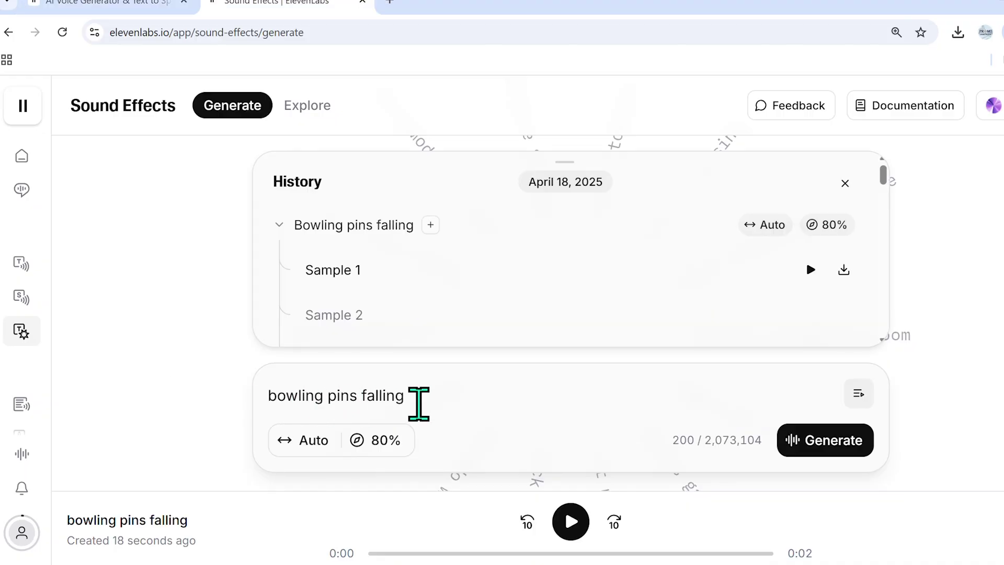
# - Preview the first bowling pins falling sample and two evil female boss laughing samples
pyautogui.click(810, 269)
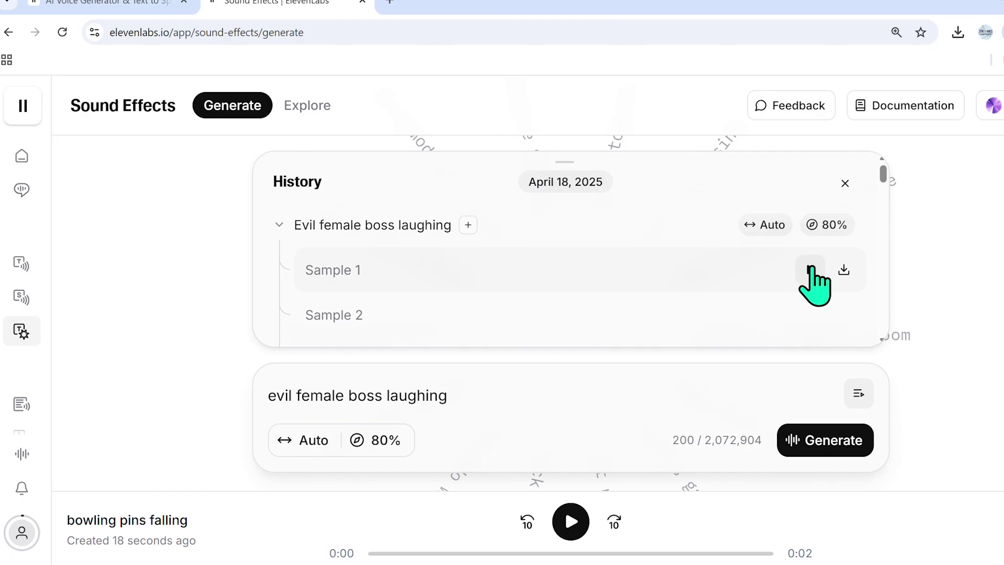
pyautogui.click(810, 269)
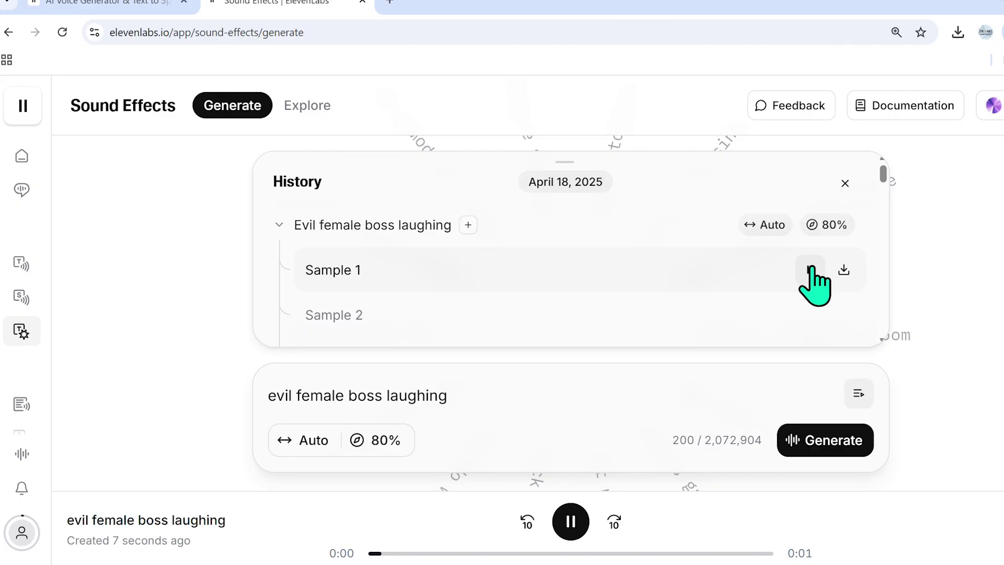
pyautogui.click(810, 315)
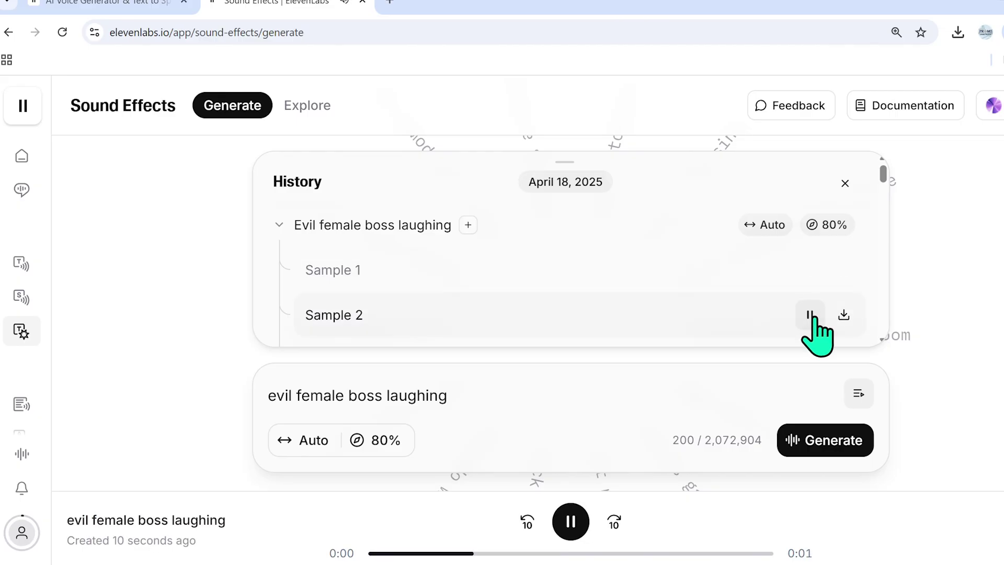
pyautogui.scroll(-2, 813, 330)
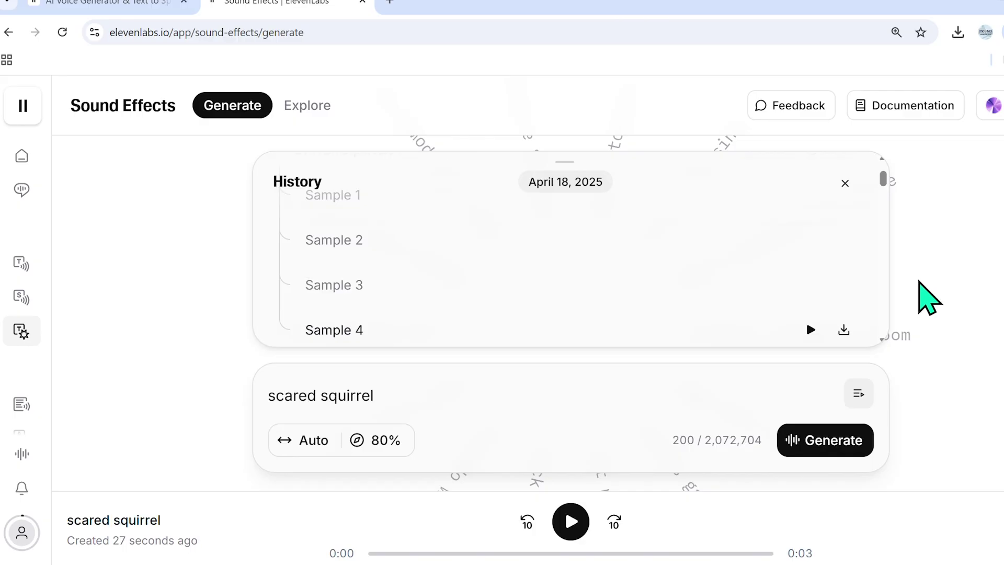
pyautogui.moveTo(10, 254)
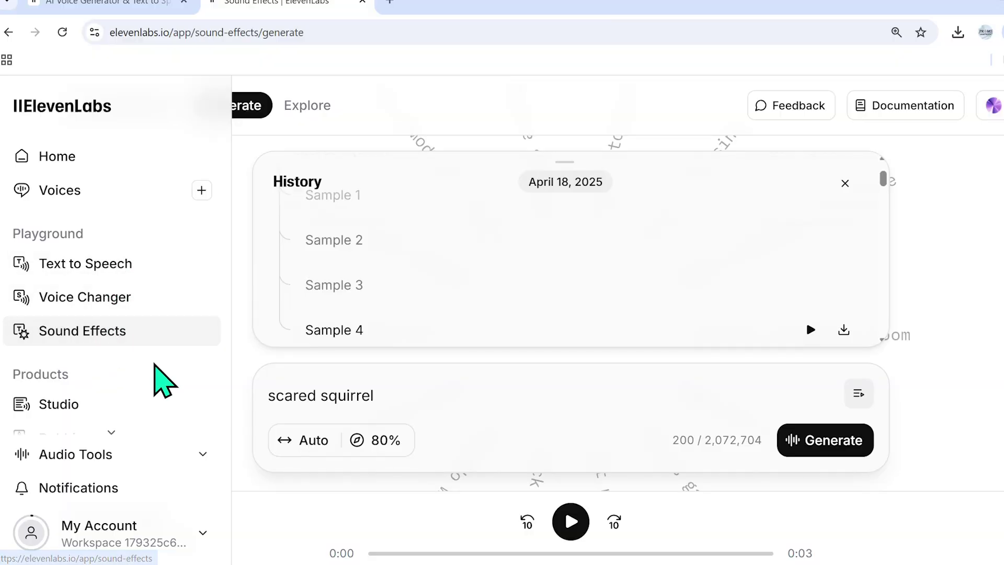
pyautogui.scroll(-2, 104, 422)
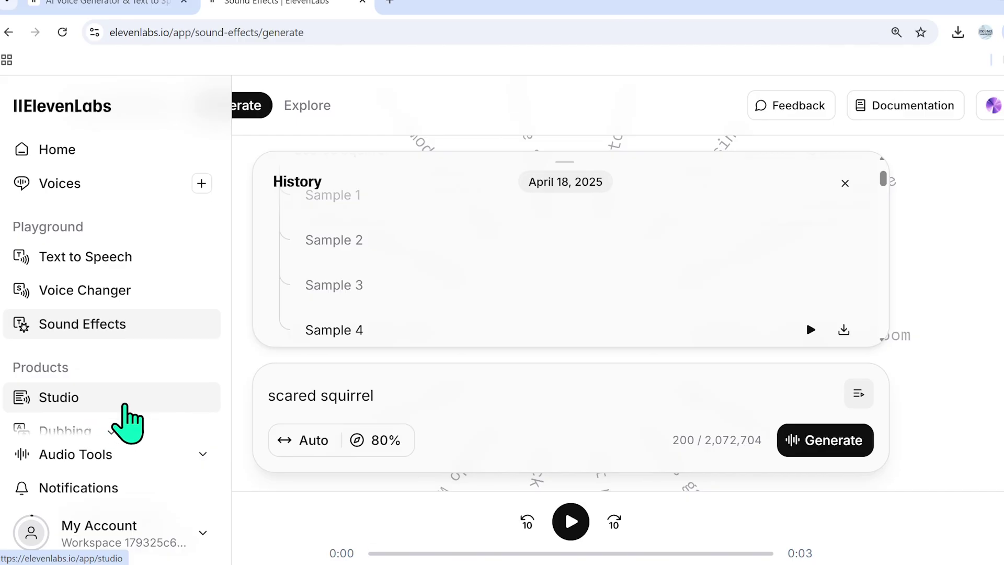
pyautogui.scroll(-1, 68, 348)
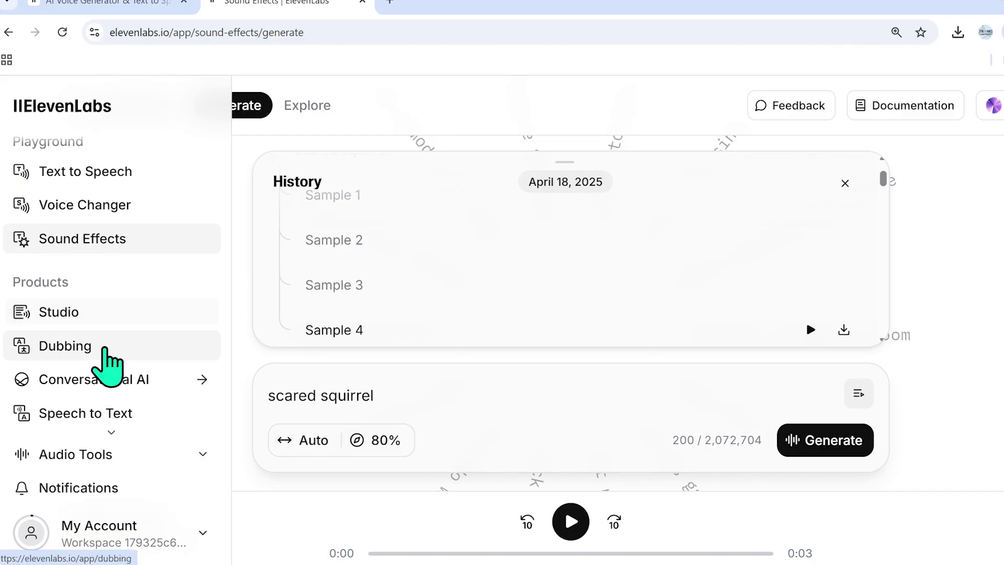